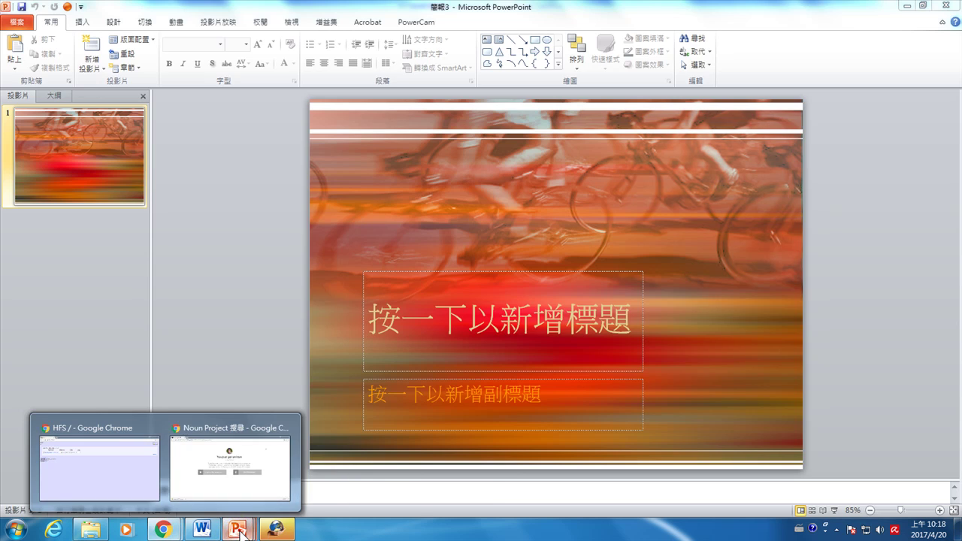
Switch from Chrome to the 簡報2 cyclists presentation in PowerPoint.
{"action": "mouse_move", "coordinate": [238, 530]}
{"action": "left_click", "coordinate": [338, 468]}
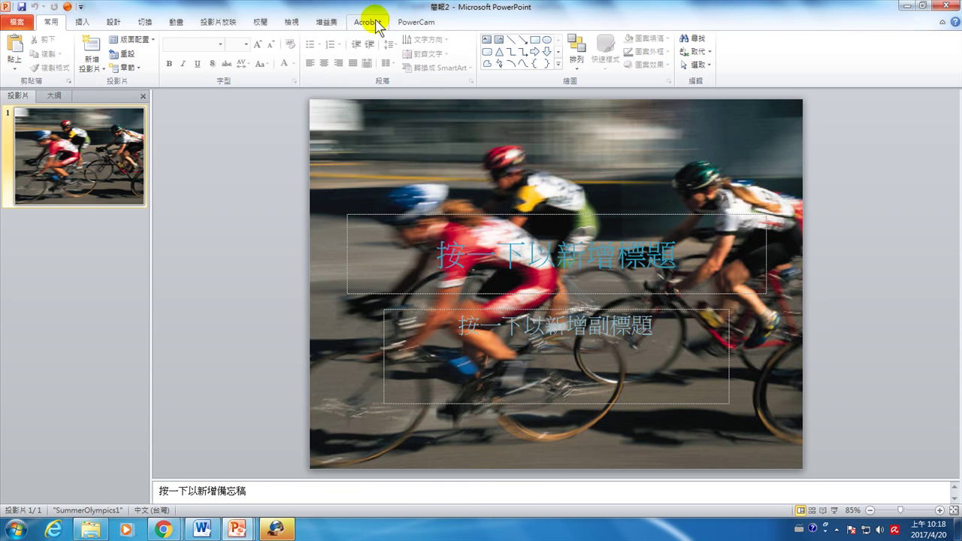
Inspect the cyclists deck's slide master, then switch to the 簡報3 orange bicycle-template presentation.
{"action": "left_click", "coordinate": [289, 21]}
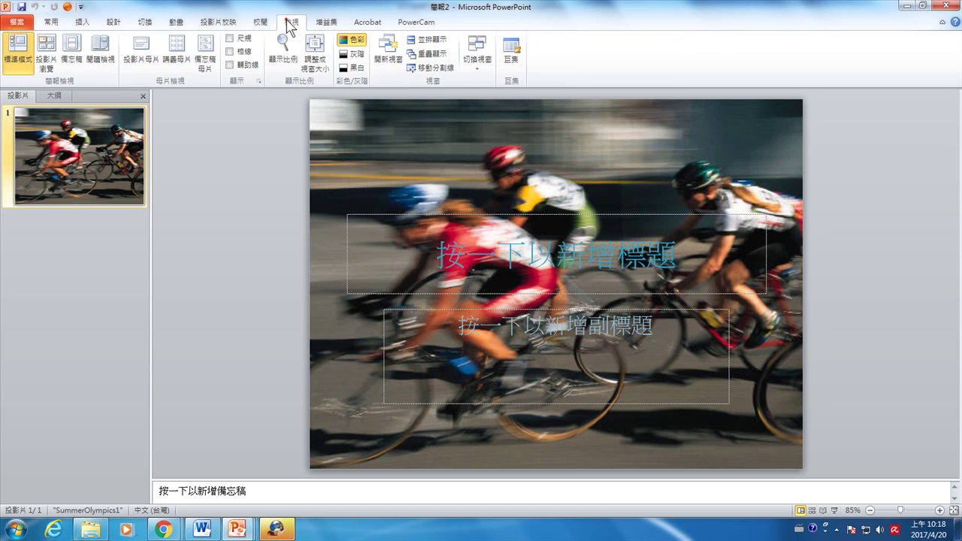
{"action": "left_click", "coordinate": [141, 54]}
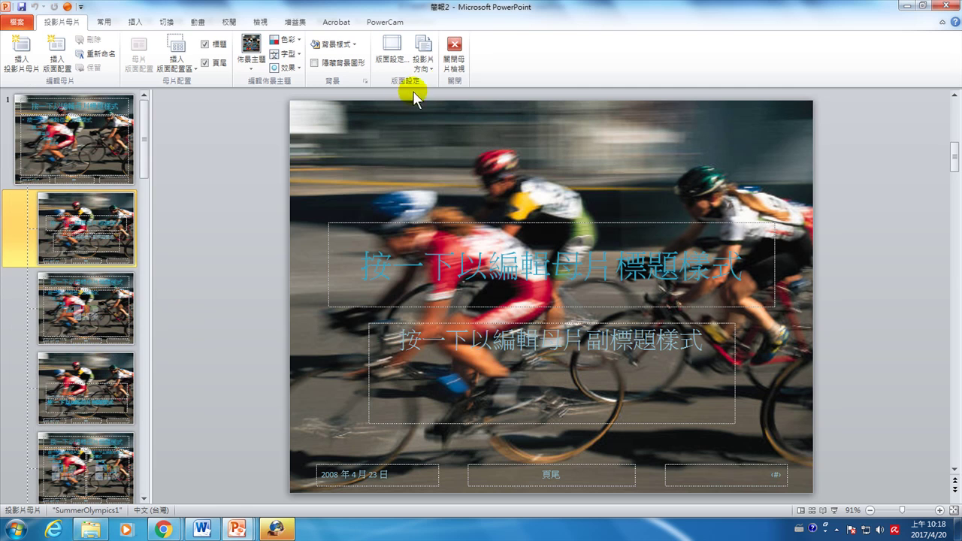
{"action": "left_click", "coordinate": [454, 54]}
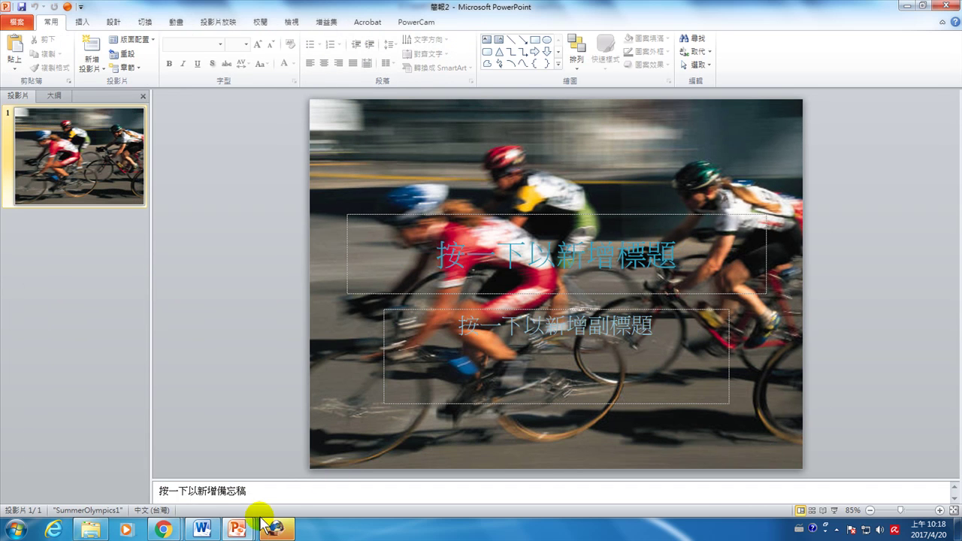
{"action": "left_click", "coordinate": [237, 530]}
{"action": "left_click", "coordinate": [449, 466]}
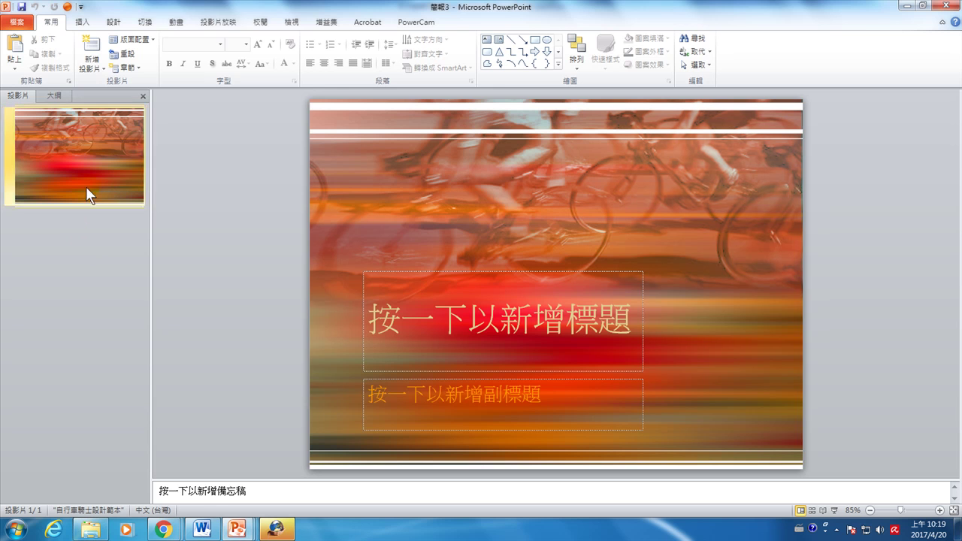
{"action": "left_click", "coordinate": [93, 49]}
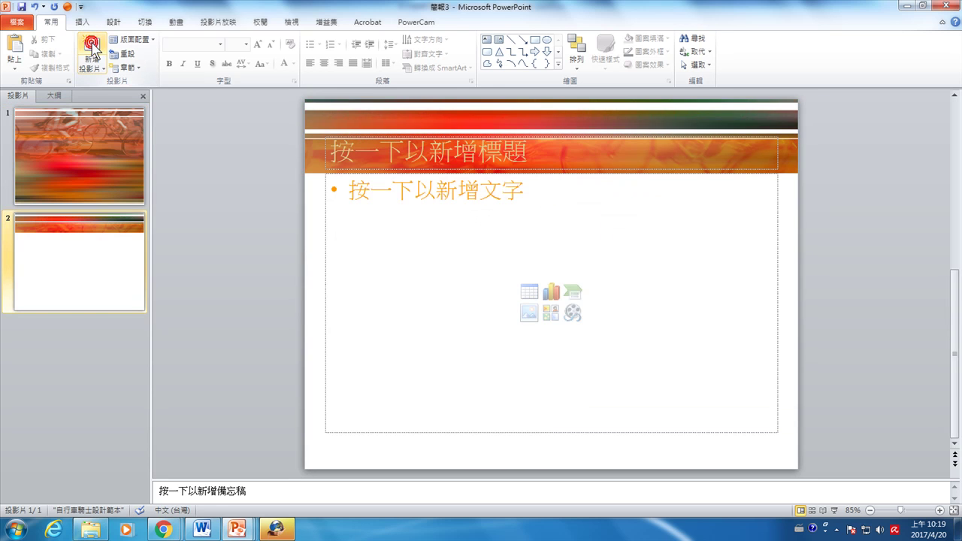
{"action": "left_click", "coordinate": [88, 149]}
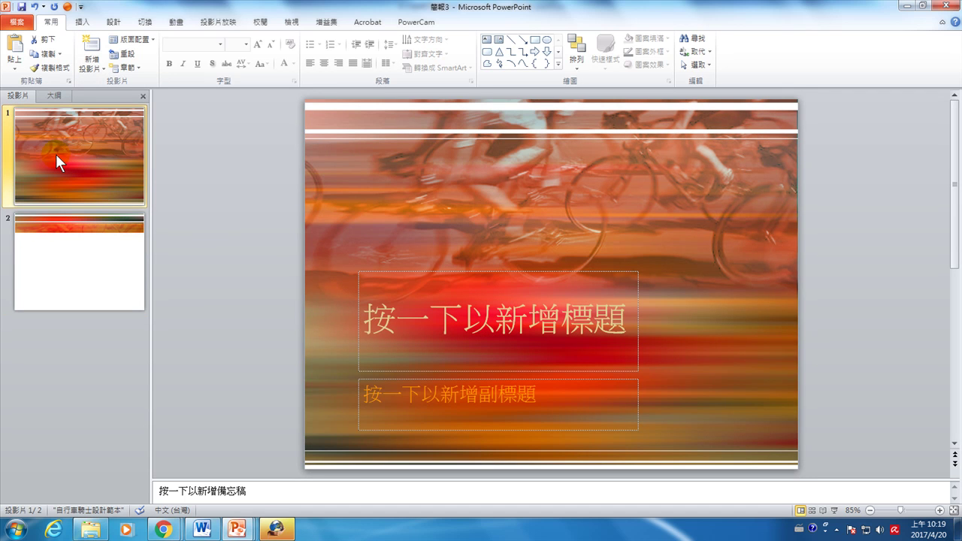
{"action": "left_click", "coordinate": [203, 240]}
{"action": "left_click", "coordinate": [100, 272]}
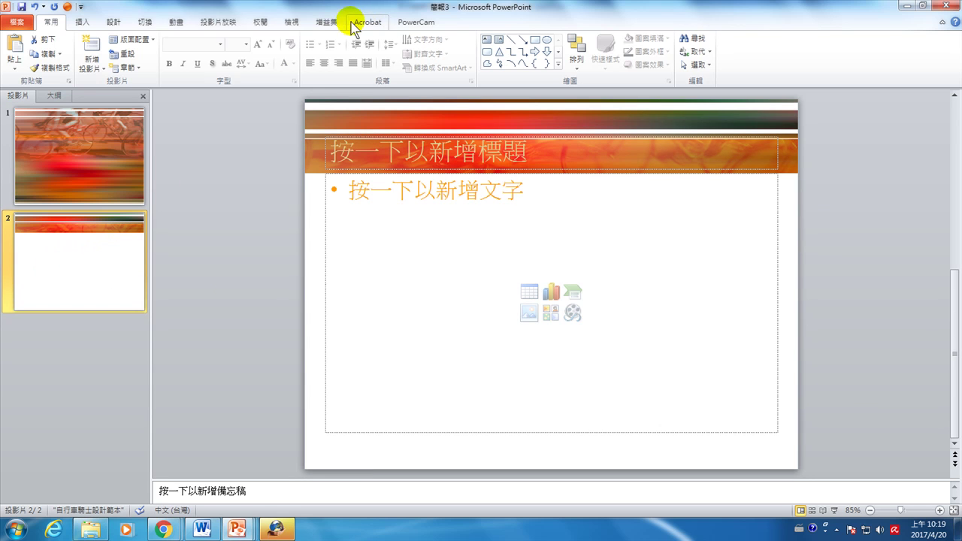
{"action": "left_click", "coordinate": [292, 23]}
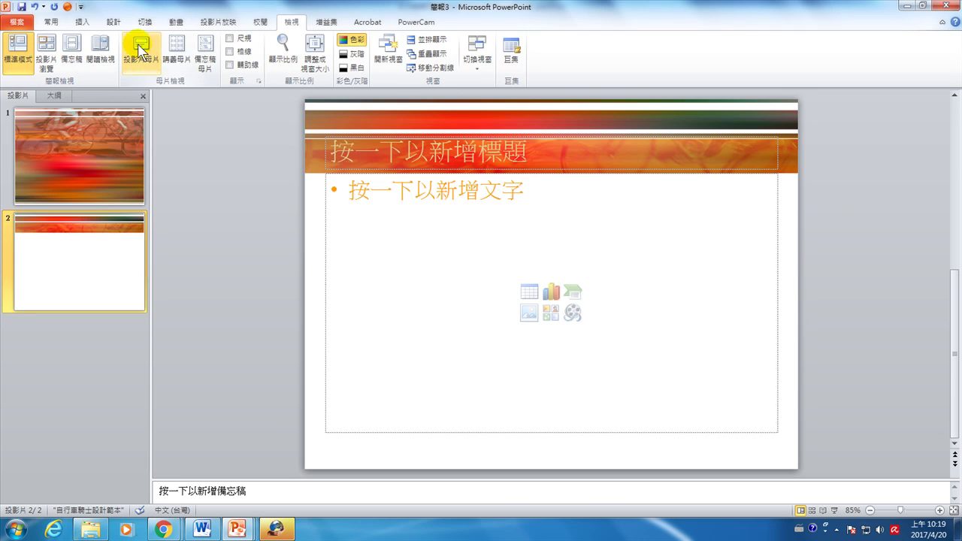
{"action": "left_click", "coordinate": [140, 50]}
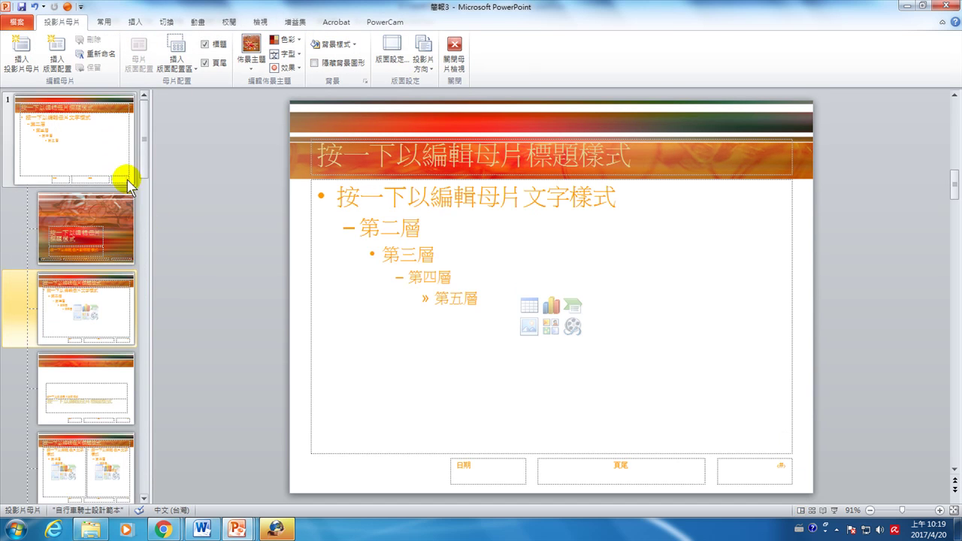
{"action": "left_click", "coordinate": [90, 210]}
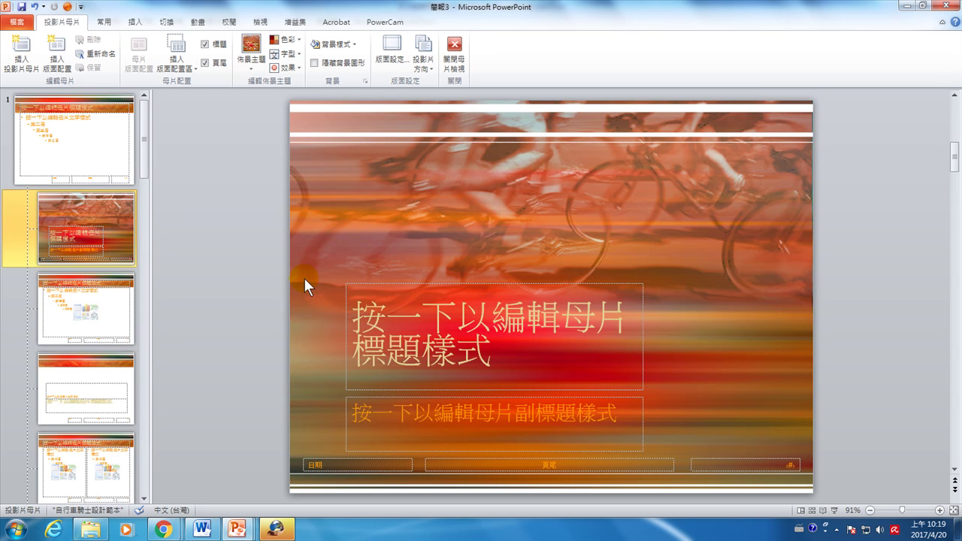
{"action": "left_click", "coordinate": [66, 310]}
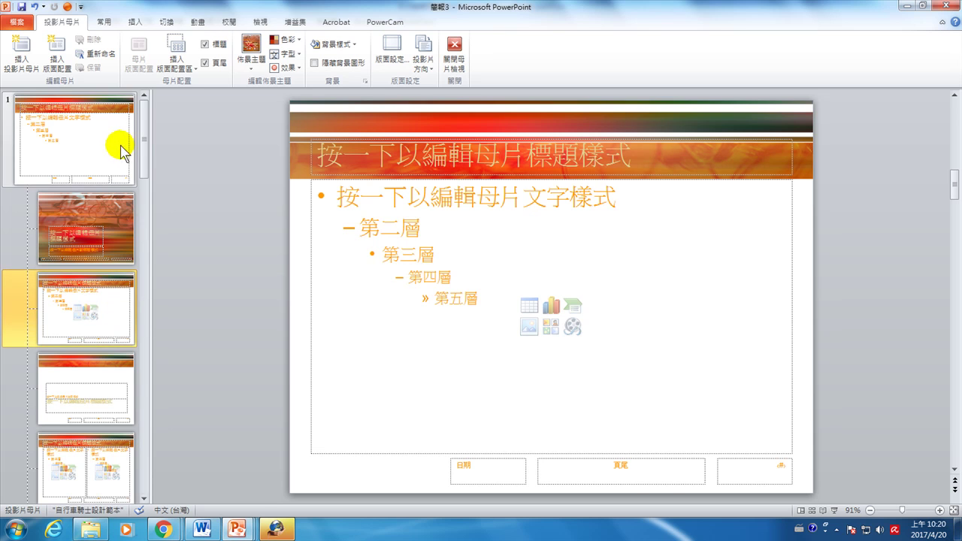
{"action": "left_click", "coordinate": [84, 211]}
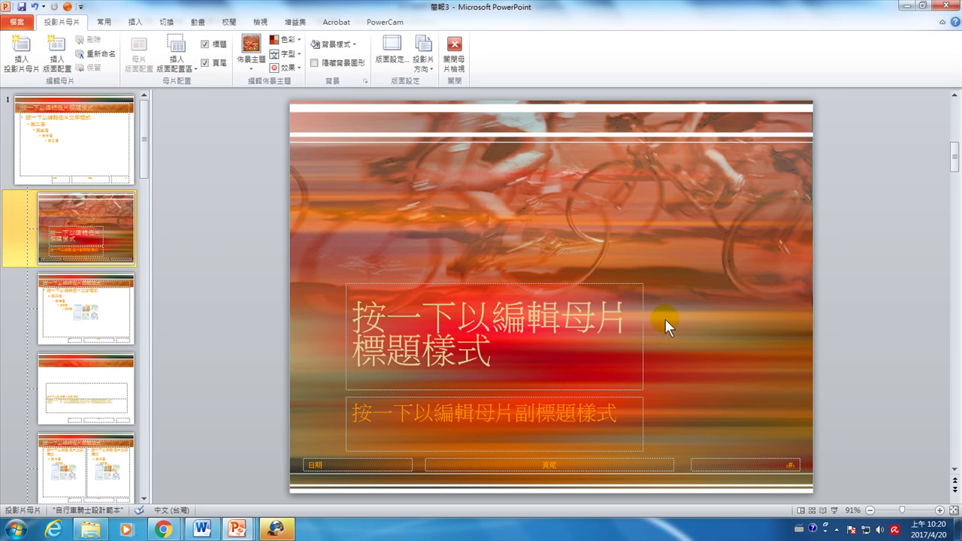
{"action": "left_click", "coordinate": [86, 308]}
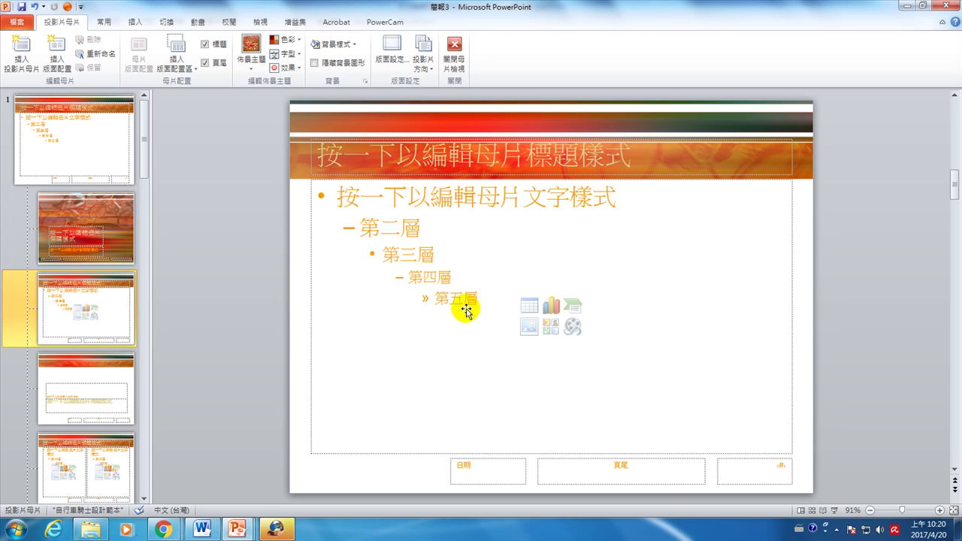
{"action": "left_click", "coordinate": [454, 54]}
Browse slide 2's Layout gallery and dismiss it, keeping the title-and-content layout.
{"action": "right_click", "coordinate": [79, 252]}
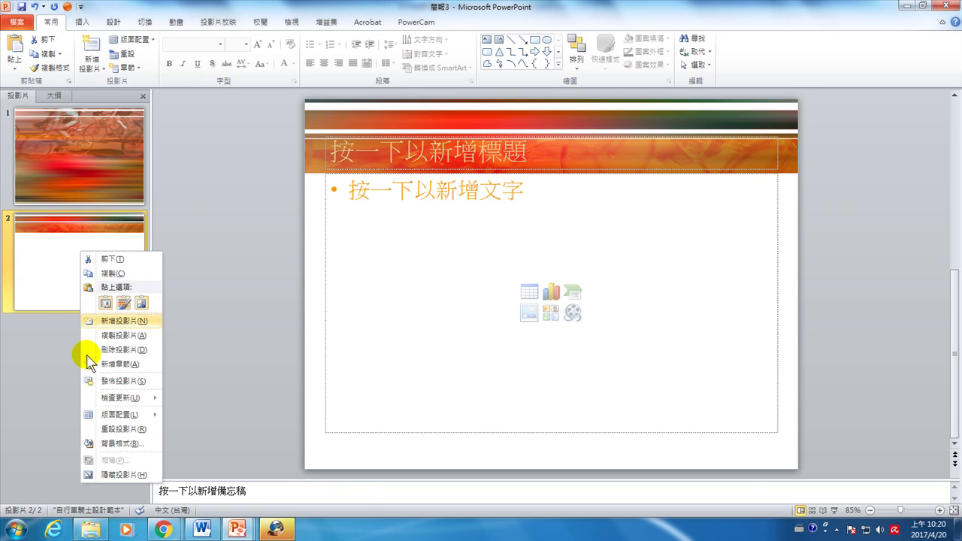
{"action": "mouse_move", "coordinate": [106, 421]}
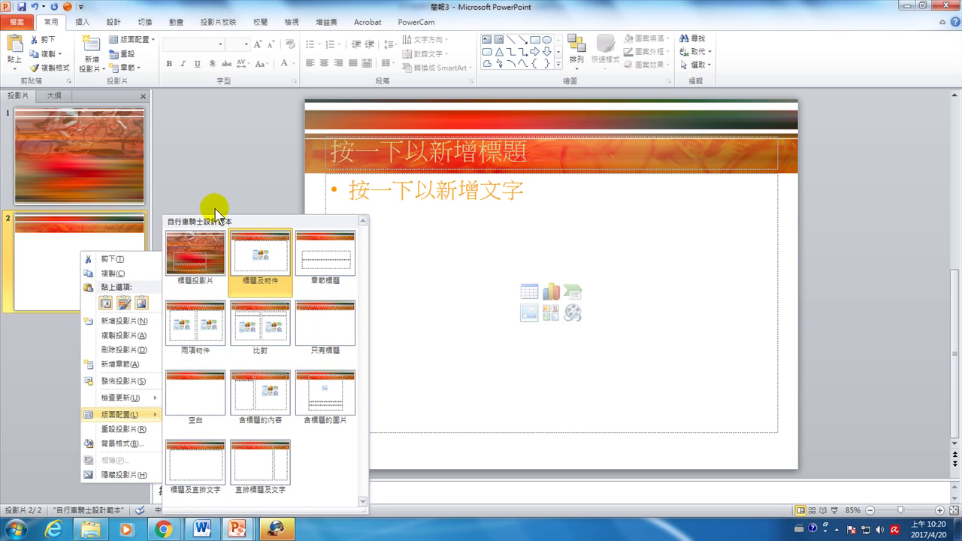
{"action": "left_click", "coordinate": [288, 25]}
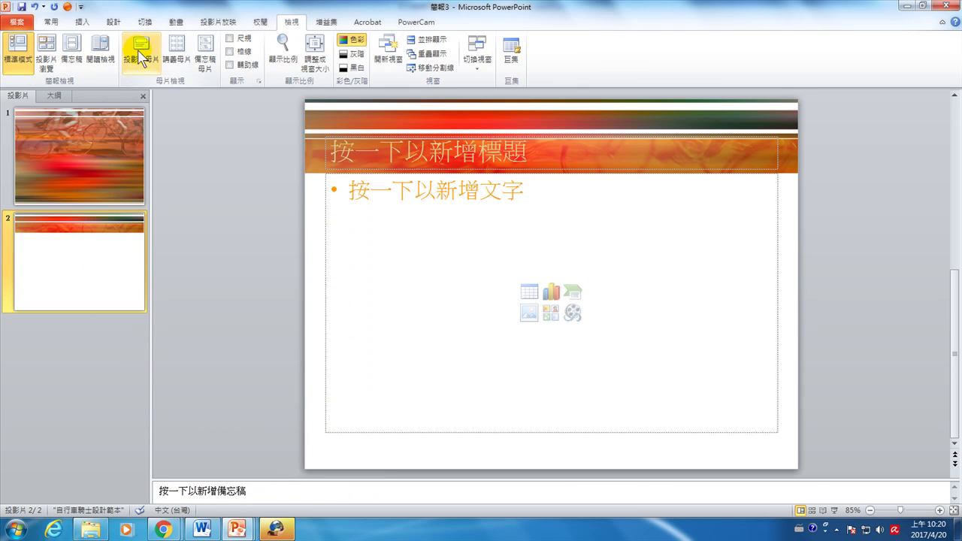
Enter Slide Master view, pick the top-level cyclist master, and select its title text.
{"action": "left_click", "coordinate": [139, 46]}
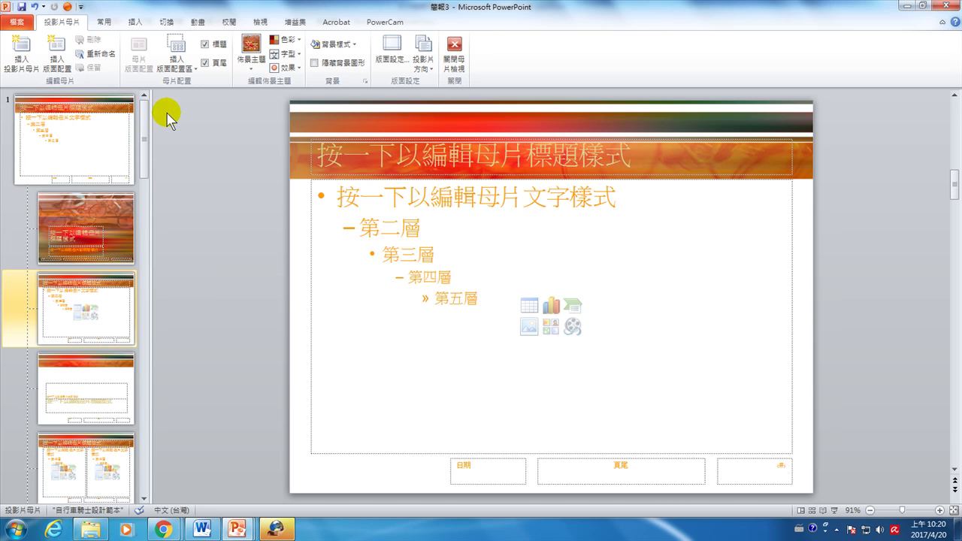
{"action": "left_click", "coordinate": [102, 142]}
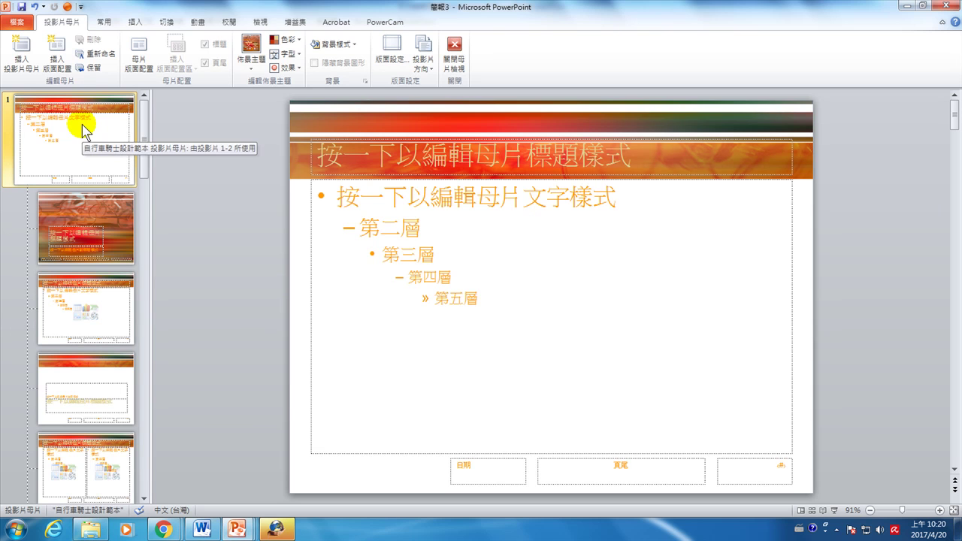
{"action": "left_click", "coordinate": [416, 155]}
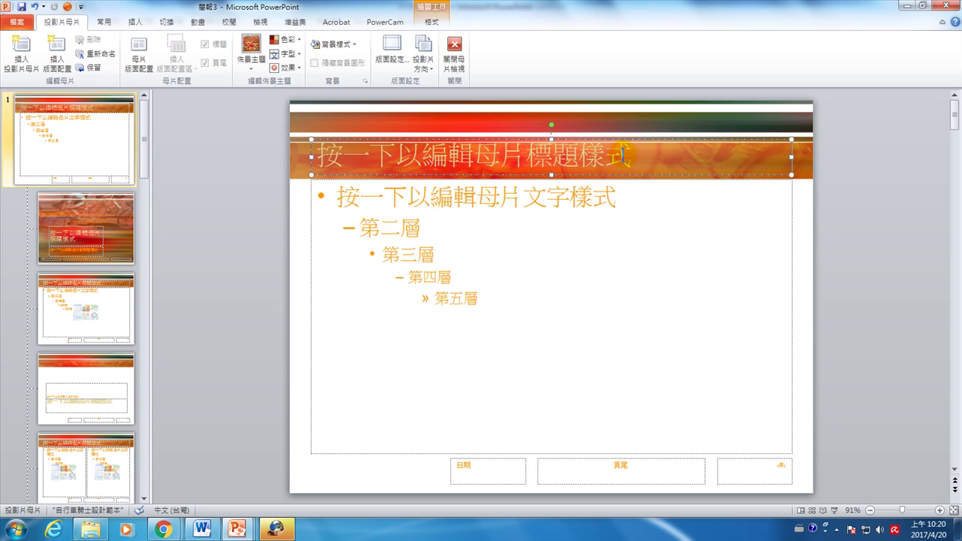
{"action": "left_click_drag", "start_coordinate": [628, 156], "coordinate": [311, 155]}
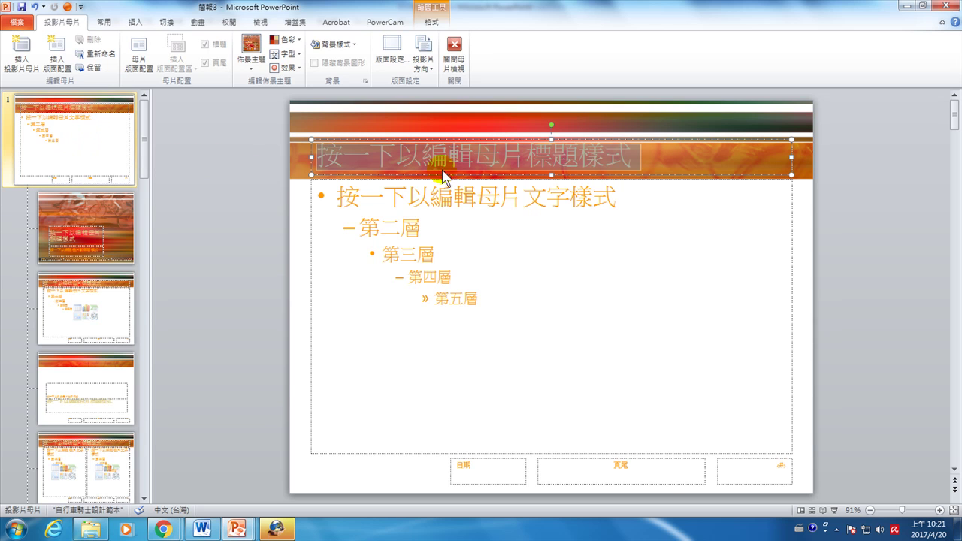
Return to normal view and give slide 1 the title '運動真好'.
{"action": "left_click", "coordinate": [455, 64]}
{"action": "left_click", "coordinate": [63, 154]}
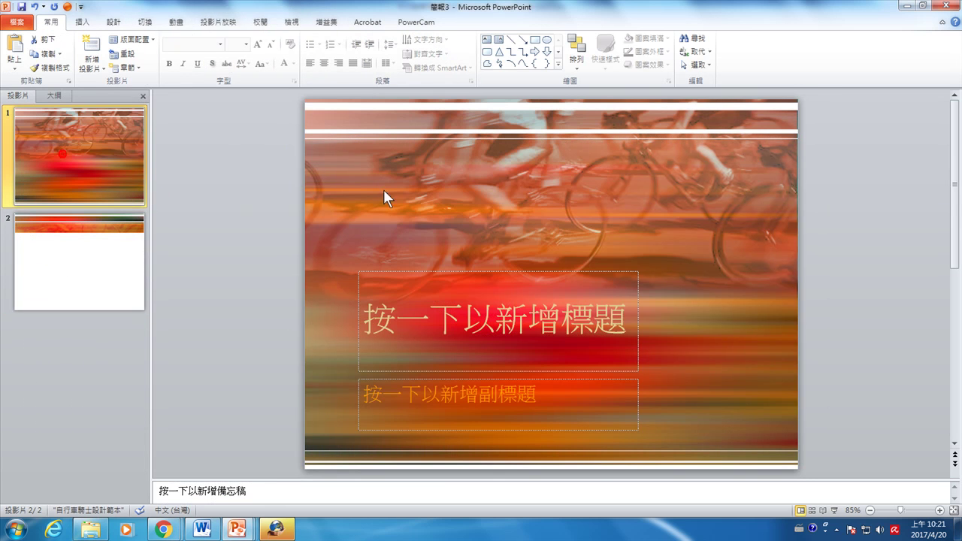
{"action": "left_click", "coordinate": [502, 321]}
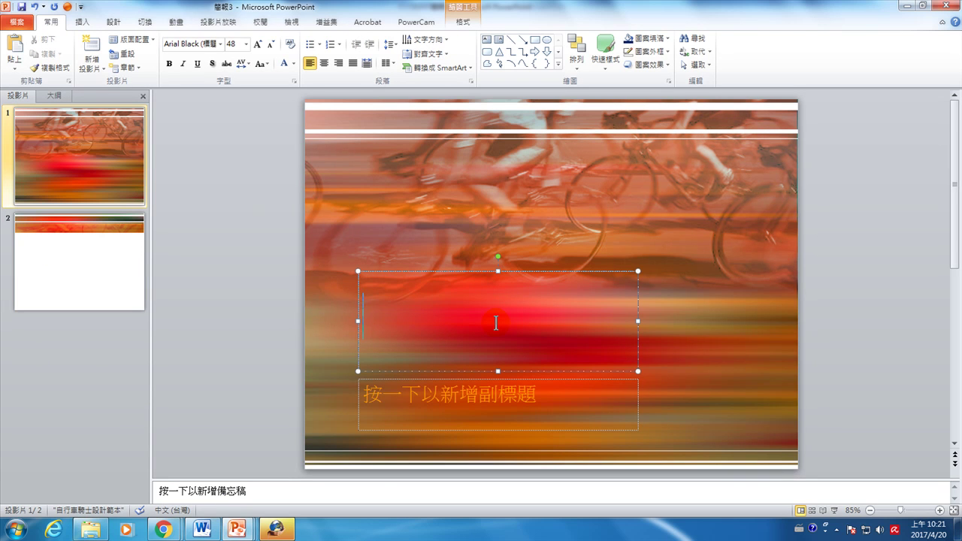
{"action": "type", "text": "c"}
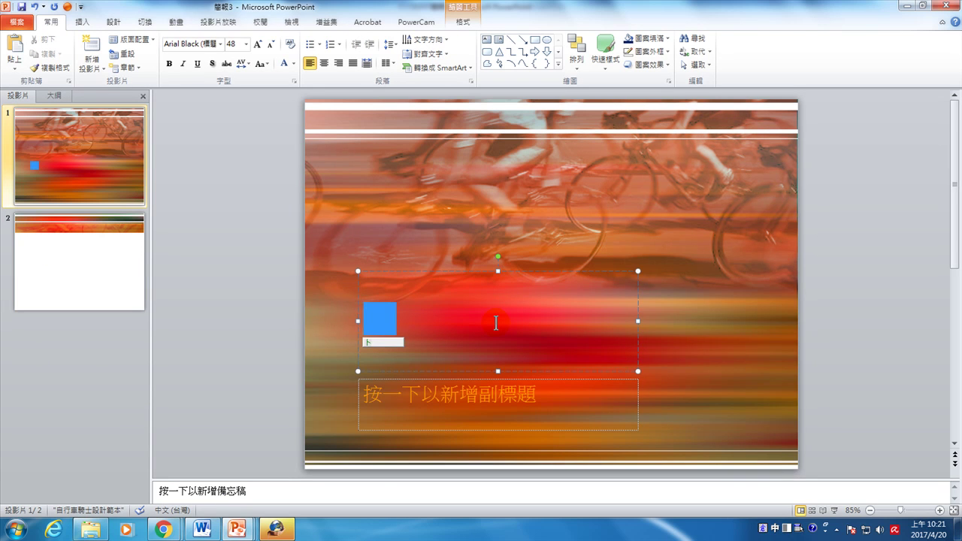
{"action": "type", "text": "運"}
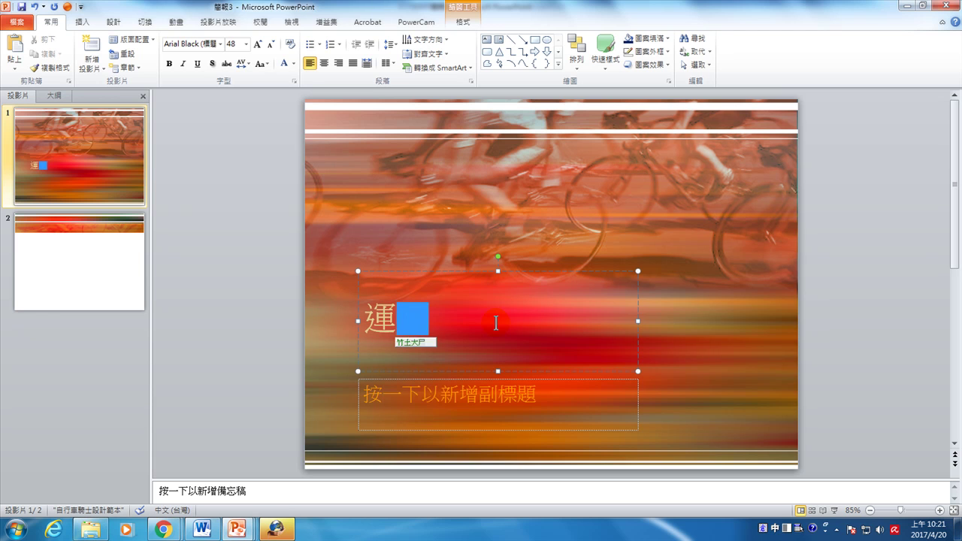
{"action": "type", "text": "h動jbm"}
{"action": "type", "text": "c"}
{"action": "key", "text": "space"}
{"action": "type", "text": "真好"}
{"action": "left_click", "coordinate": [95, 299]}
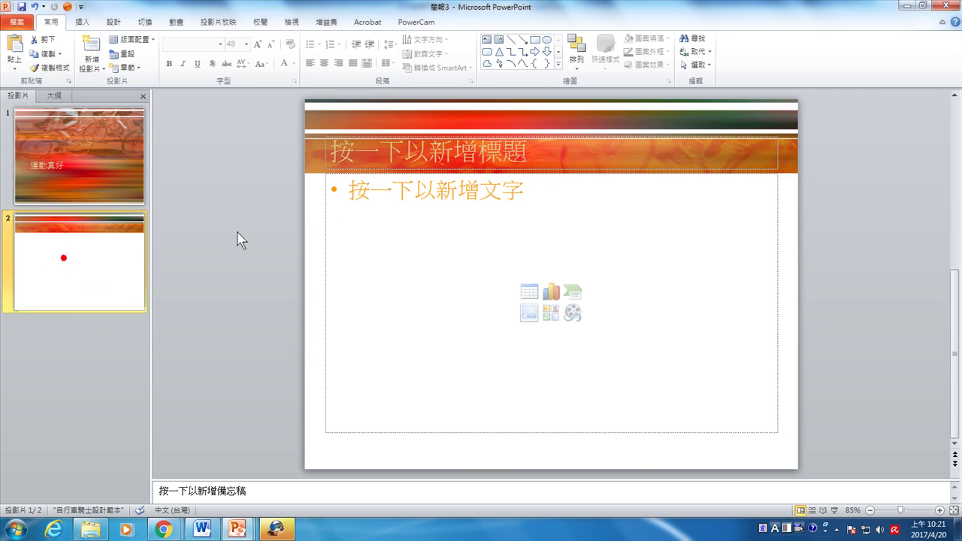
Type the title '運動是什麼' on slide 2, correcting a mistyped character.
{"action": "left_click", "coordinate": [450, 150]}
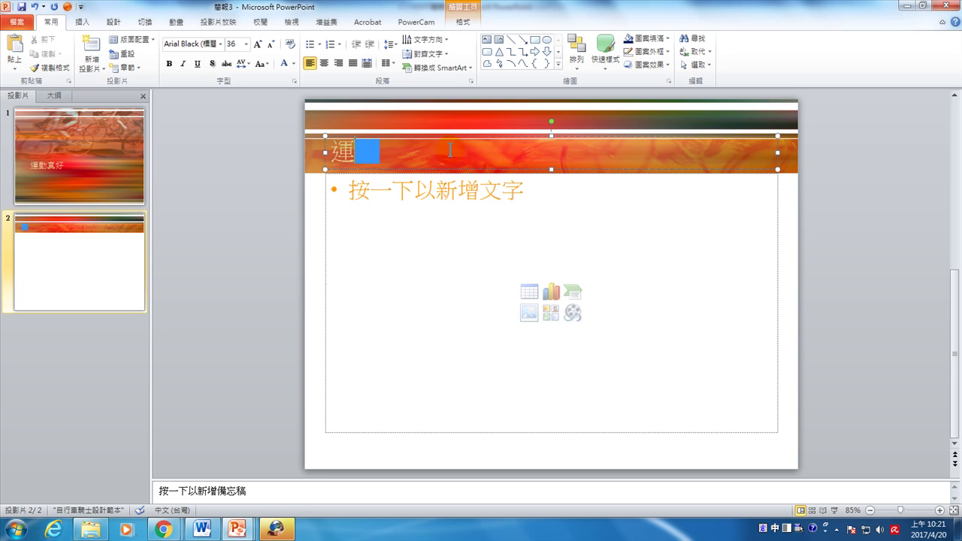
{"action": "type", "text": "運算"}
{"action": "key", "text": "BackSpace"}
{"action": "type", "text": "動是什麼"}
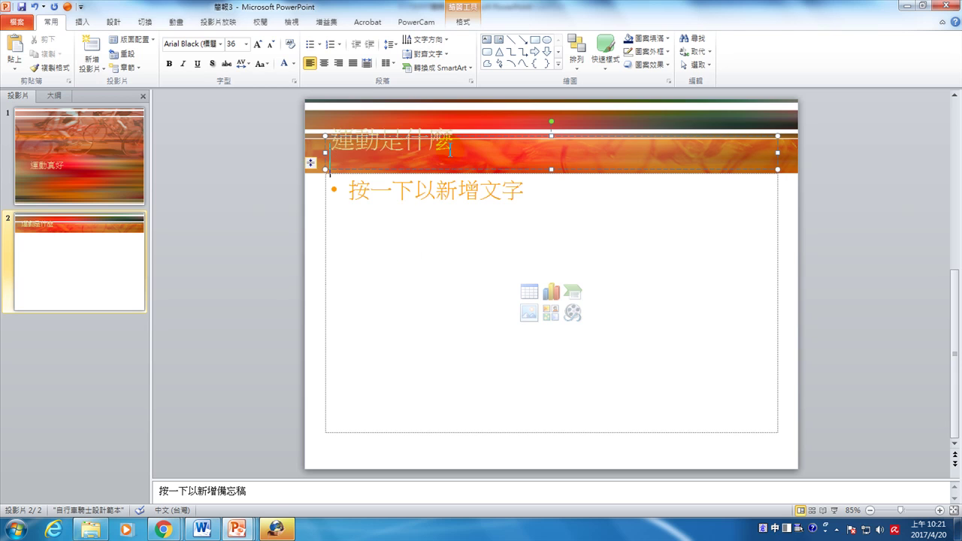
{"action": "key", "text": "Return"}
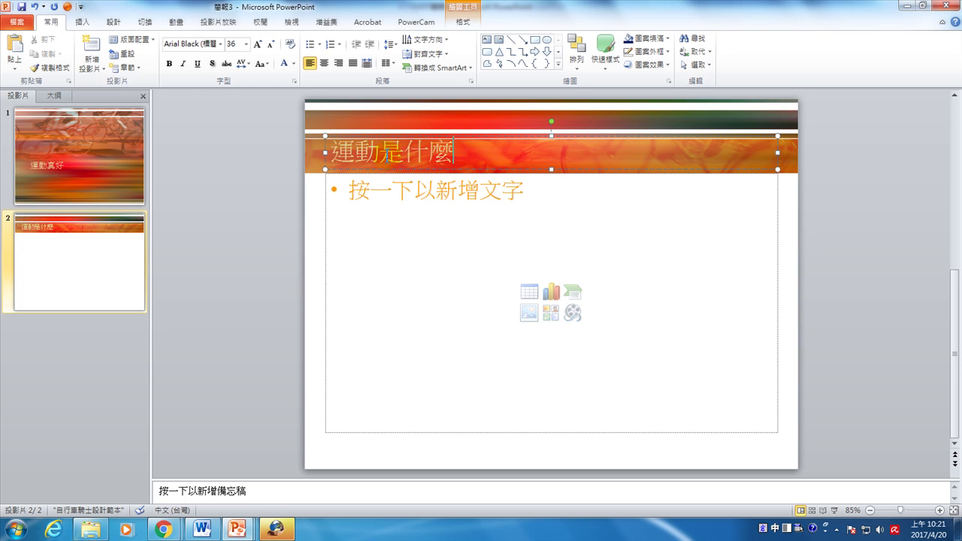
Revisit slide 1's title, undo the last edit there, and reselect slide 1.
{"action": "left_click", "coordinate": [77, 152]}
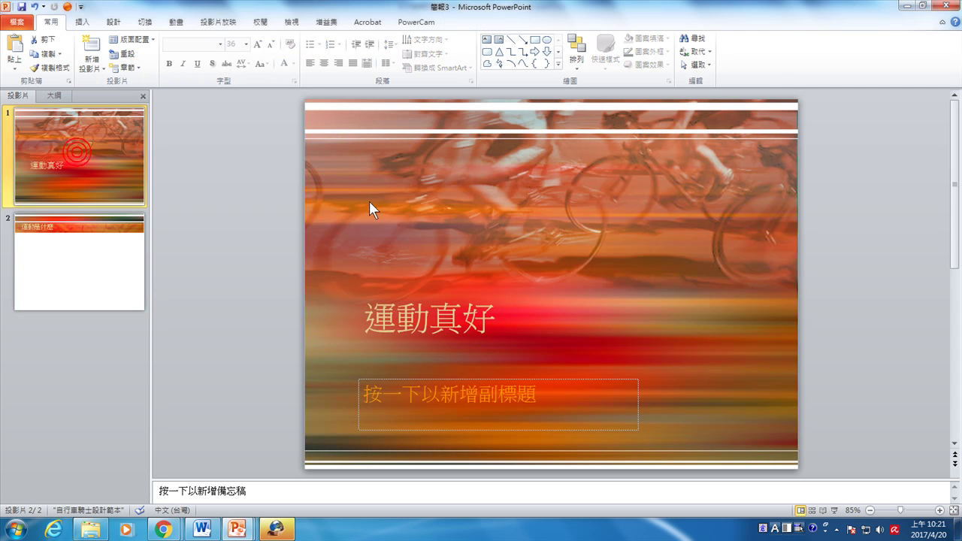
{"action": "left_click", "coordinate": [427, 319]}
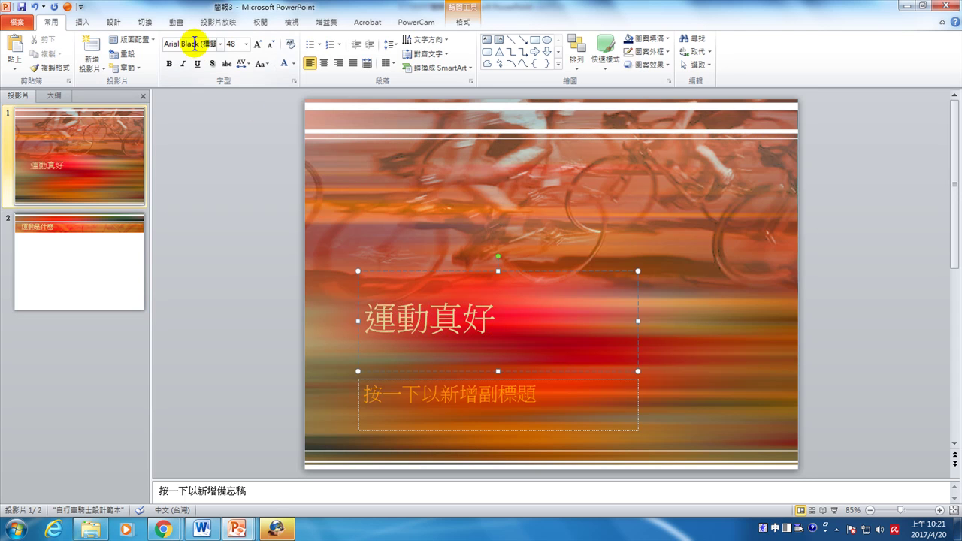
{"action": "key", "text": "ctrl+z"}
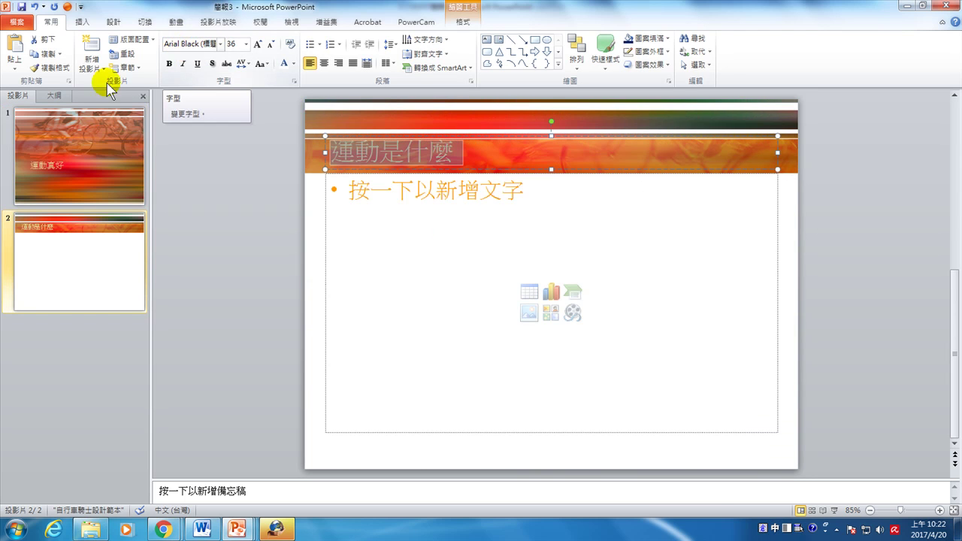
{"action": "left_click", "coordinate": [64, 167]}
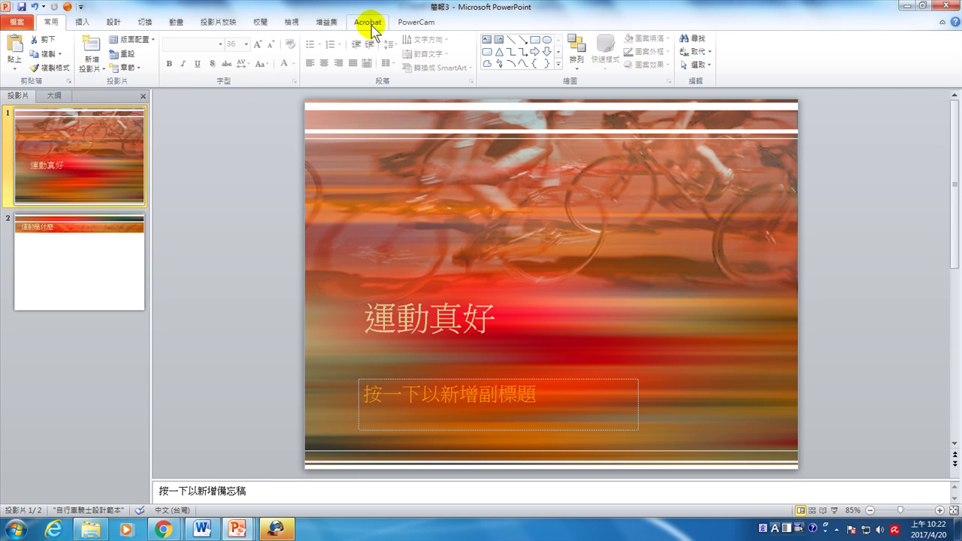
{"action": "left_click", "coordinate": [290, 23]}
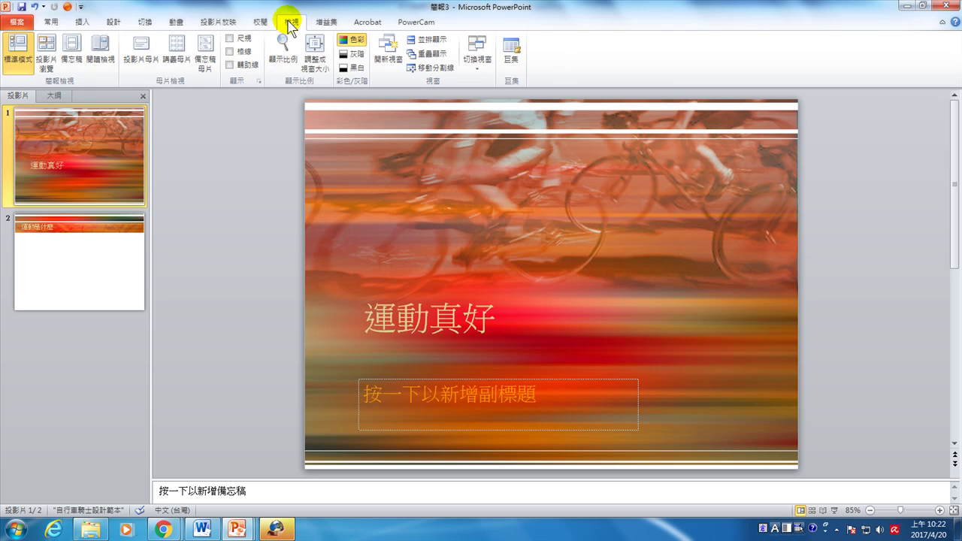
In Slide Master view, select the top-level master and highlight its entire title text.
{"action": "left_click", "coordinate": [136, 51]}
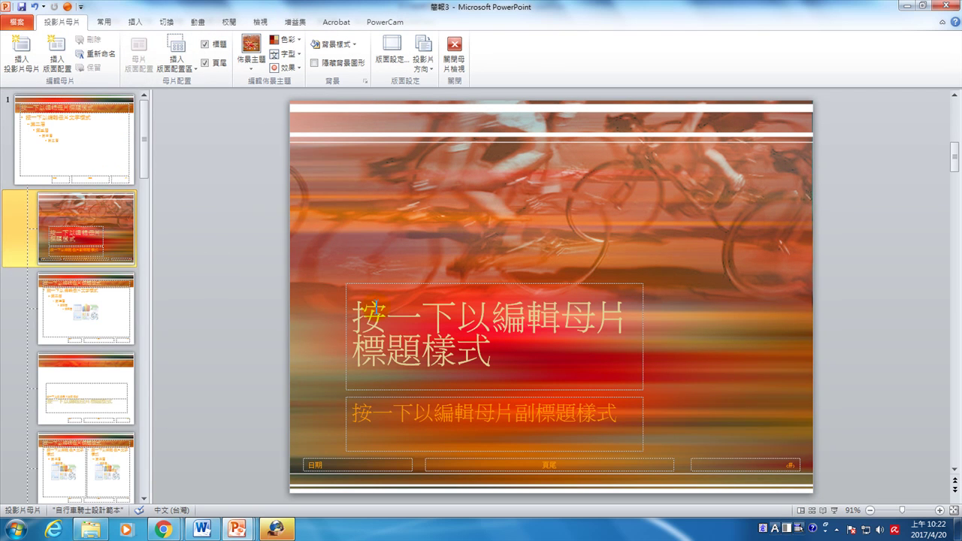
{"action": "left_click", "coordinate": [68, 305]}
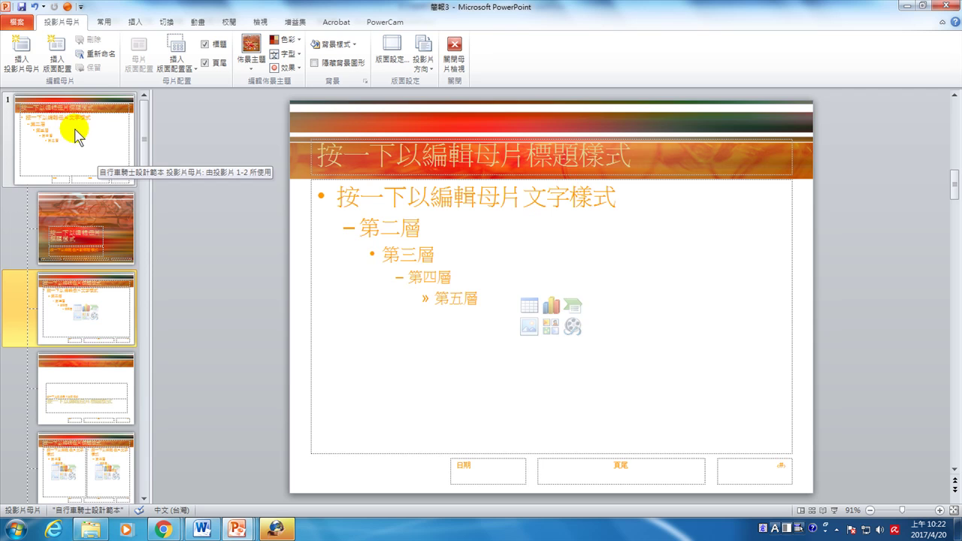
{"action": "left_click", "coordinate": [77, 133]}
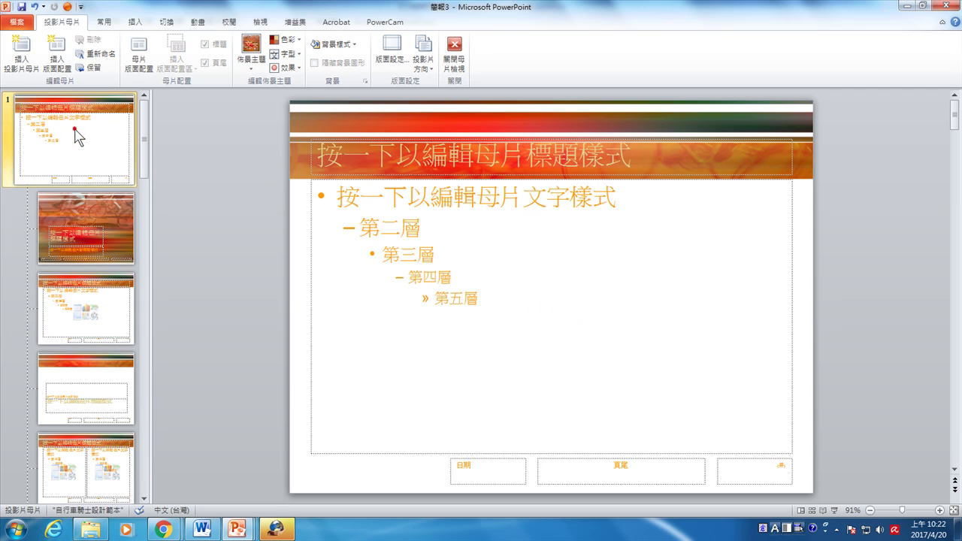
{"action": "left_click", "coordinate": [322, 150]}
{"action": "left_click_drag", "start_coordinate": [321, 154], "coordinate": [663, 157]}
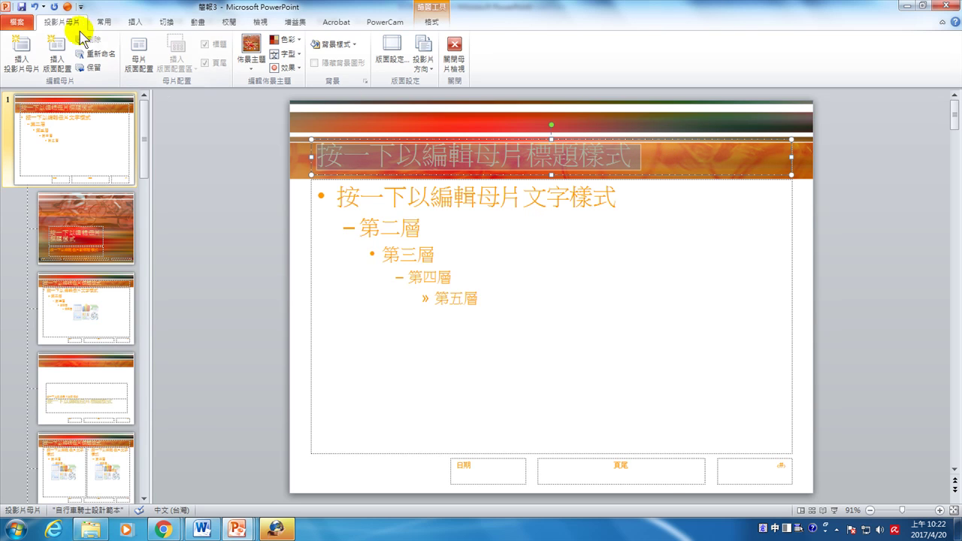
Set the master title font to Noto Serif CJK TC Black.
{"action": "left_click", "coordinate": [103, 21]}
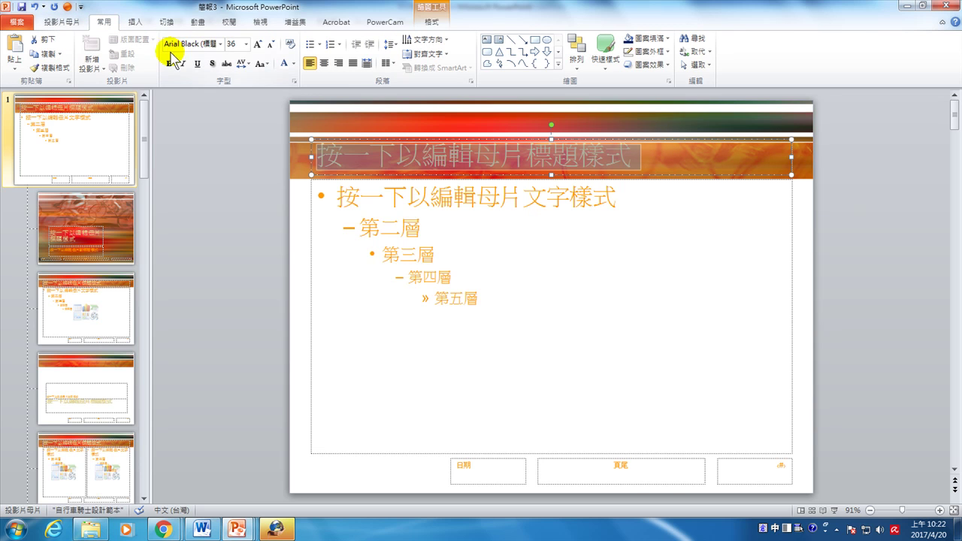
{"action": "left_click", "coordinate": [220, 44]}
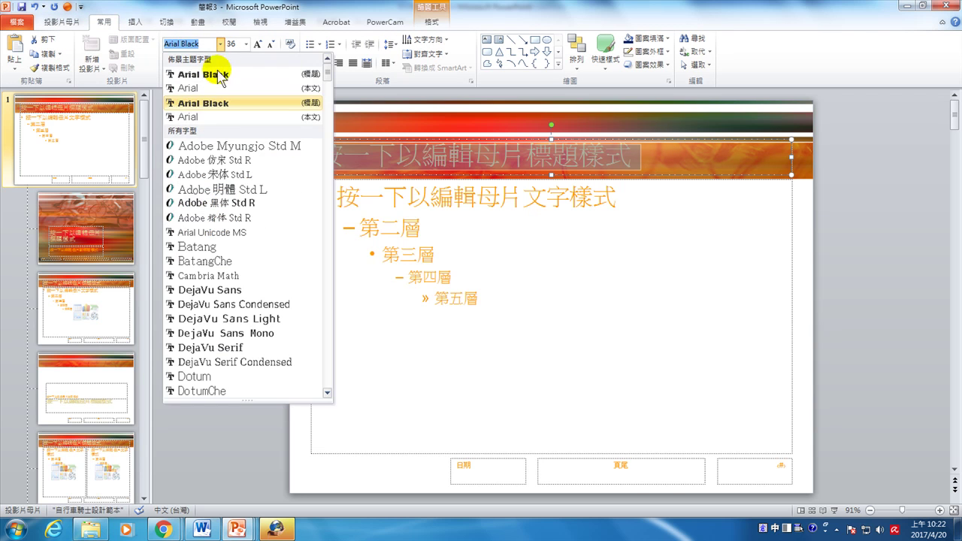
{"action": "mouse_move", "coordinate": [328, 75]}
{"action": "left_mouse_down"}
{"action": "mouse_move", "coordinate": [328, 143]}
{"action": "mouse_move", "coordinate": [328, 111]}
{"action": "left_mouse_up"}
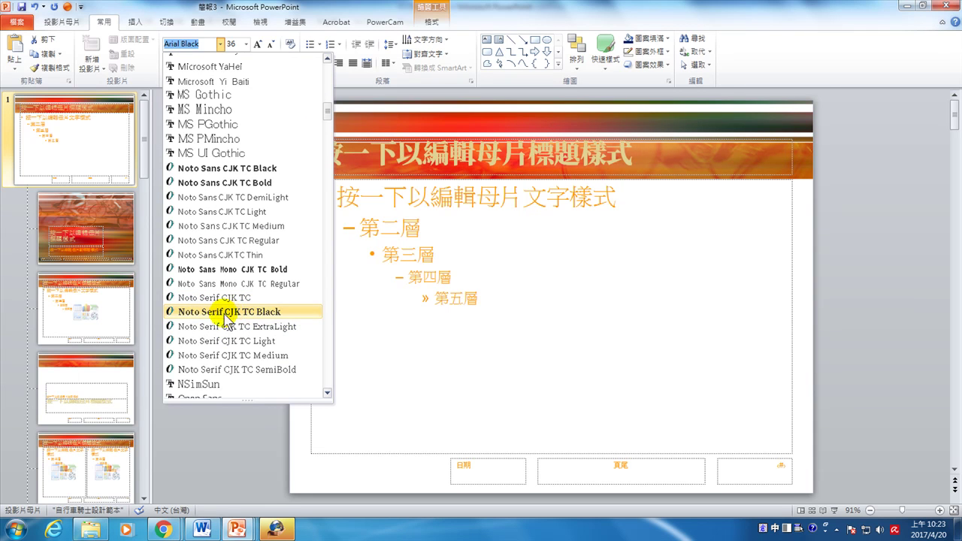
{"action": "left_click", "coordinate": [193, 312]}
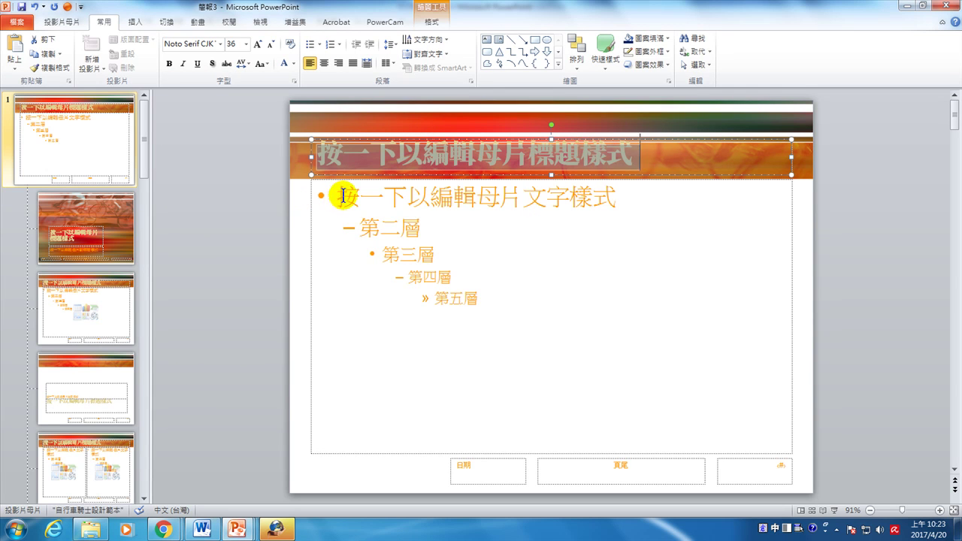
{"action": "left_click_drag", "start_coordinate": [342, 196], "coordinate": [499, 323]}
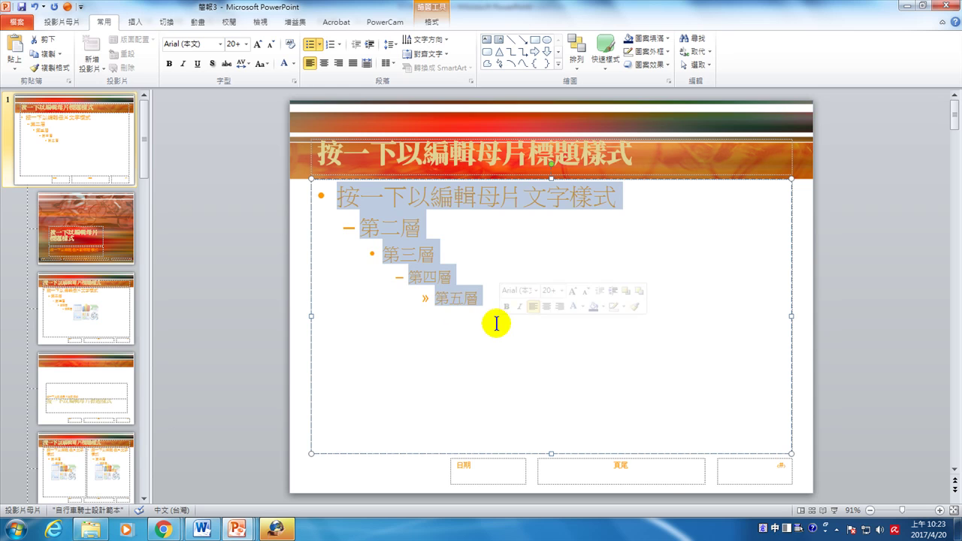
Apply Noto Sans CJK TC Medium to all five levels of the master body text.
{"action": "left_click", "coordinate": [221, 45]}
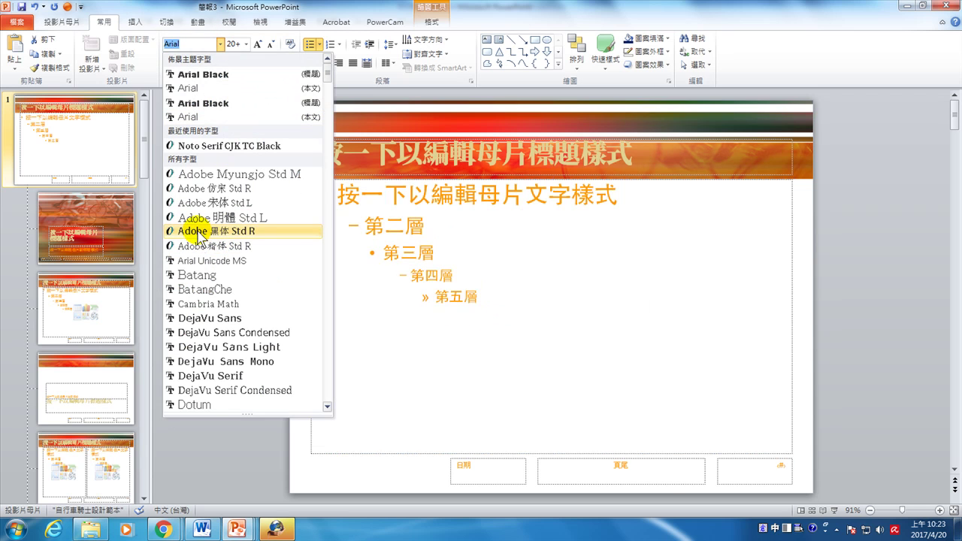
{"action": "scroll", "coordinate": [199, 235], "scroll_direction": "down", "scroll_amount": 1}
{"action": "scroll", "coordinate": [200, 248], "scroll_direction": "down", "scroll_amount": 7}
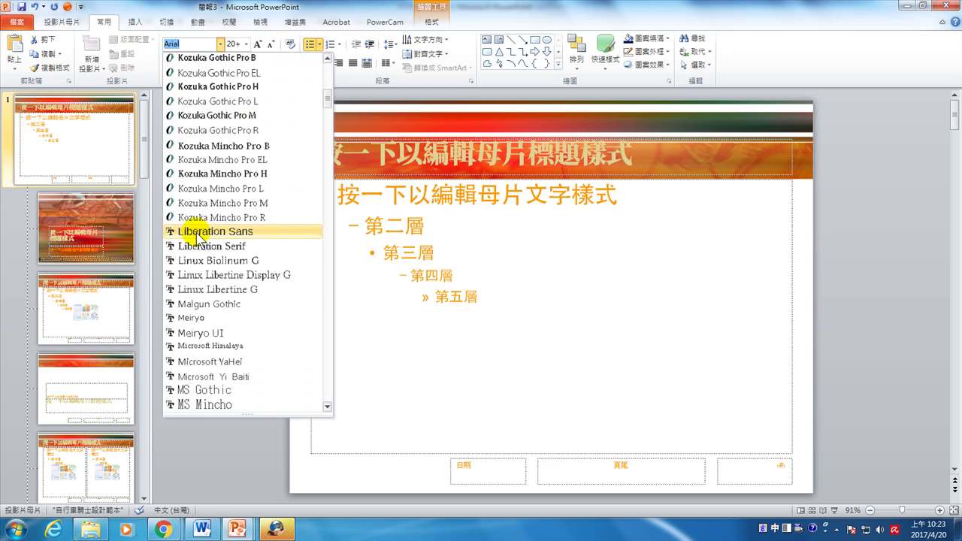
{"action": "scroll", "coordinate": [199, 226], "scroll_direction": "down", "scroll_amount": 3}
{"action": "scroll", "coordinate": [199, 263], "scroll_direction": "down", "scroll_amount": 4}
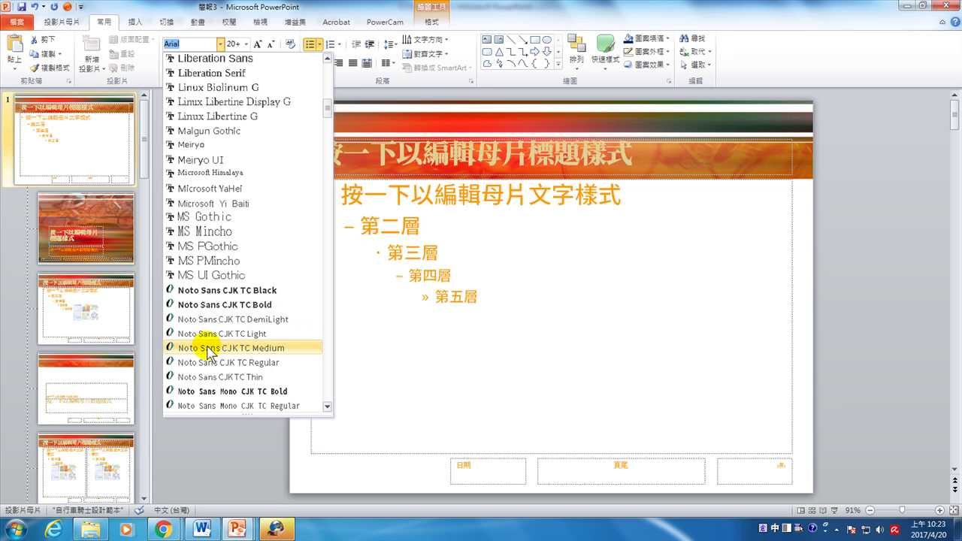
{"action": "left_click", "coordinate": [209, 350]}
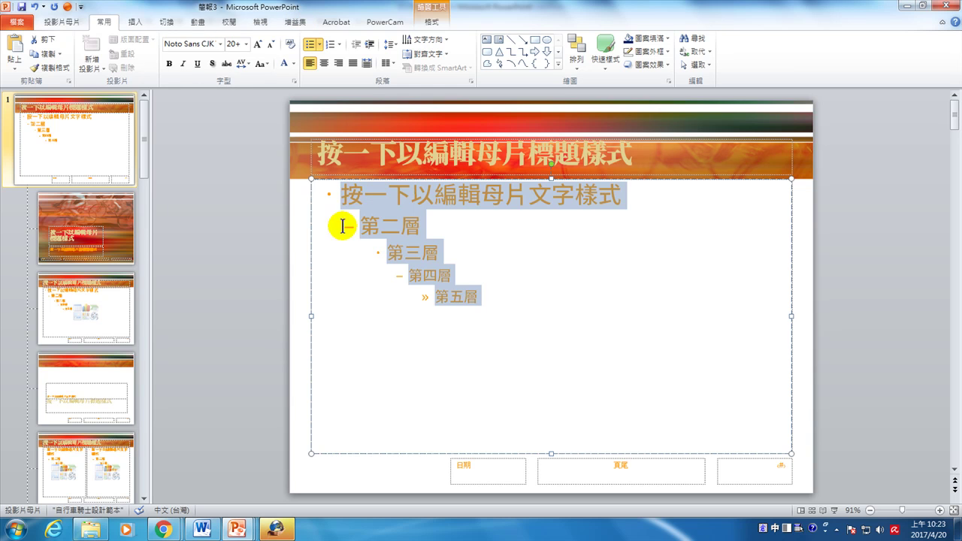
{"action": "left_click", "coordinate": [56, 21]}
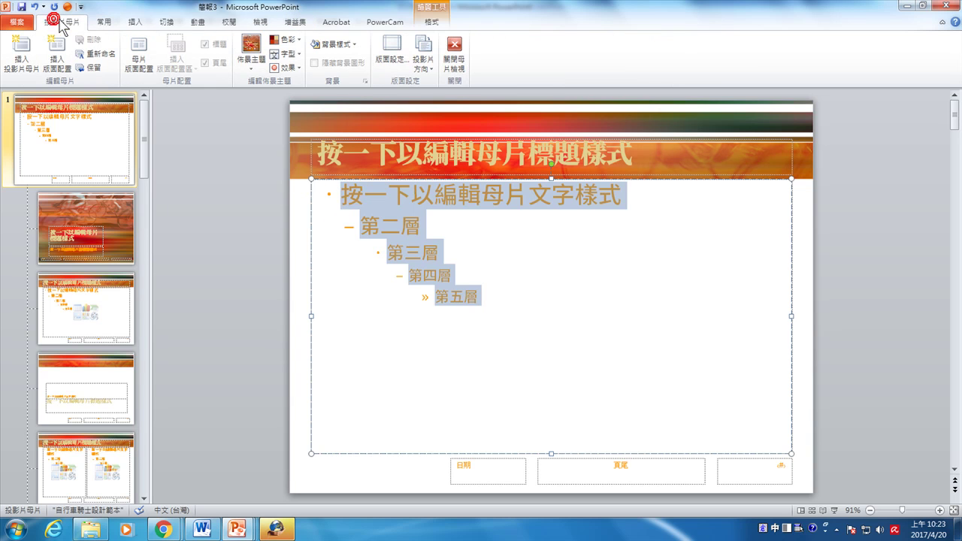
Close Master View and check slide 1's Layout menu without changing its layout.
{"action": "left_click", "coordinate": [455, 57]}
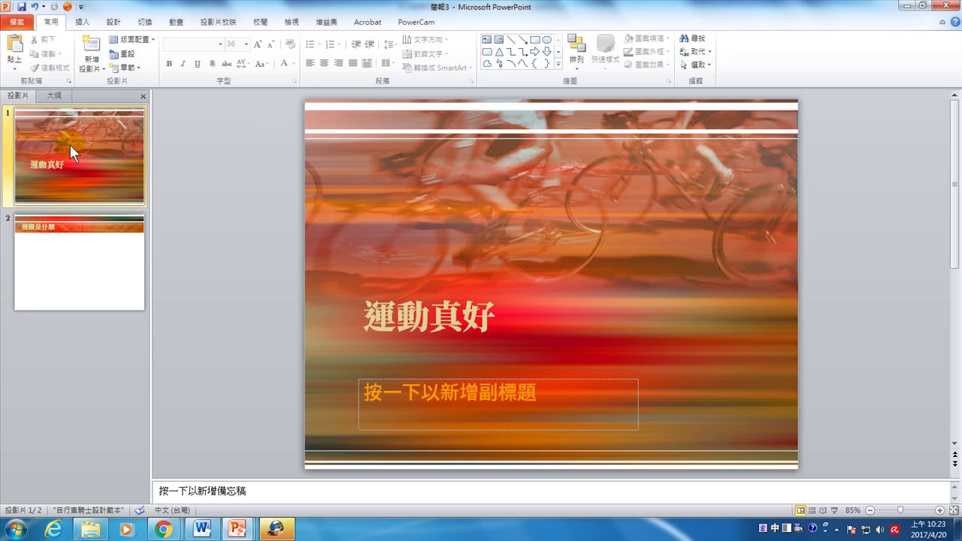
{"action": "right_click", "coordinate": [58, 127]}
{"action": "mouse_move", "coordinate": [91, 292]}
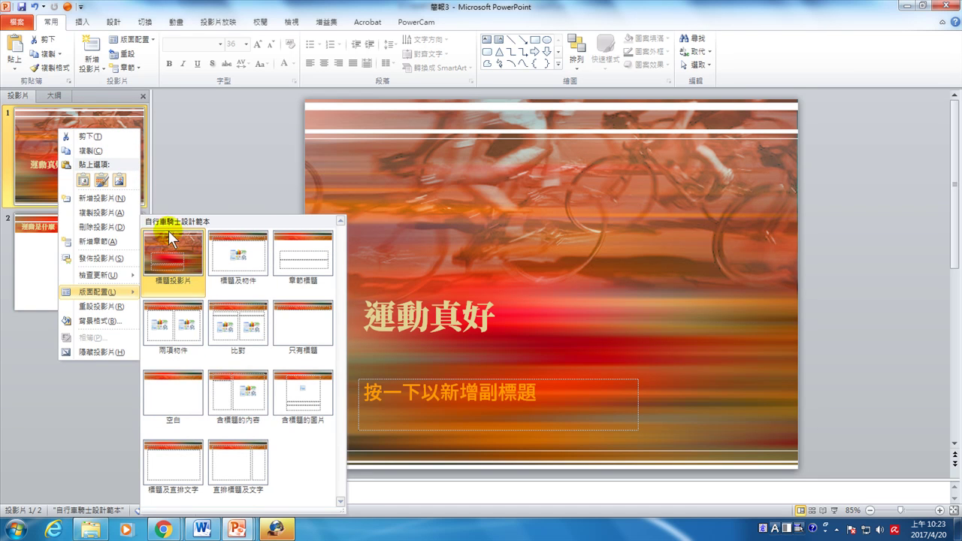
{"action": "left_click", "coordinate": [242, 147]}
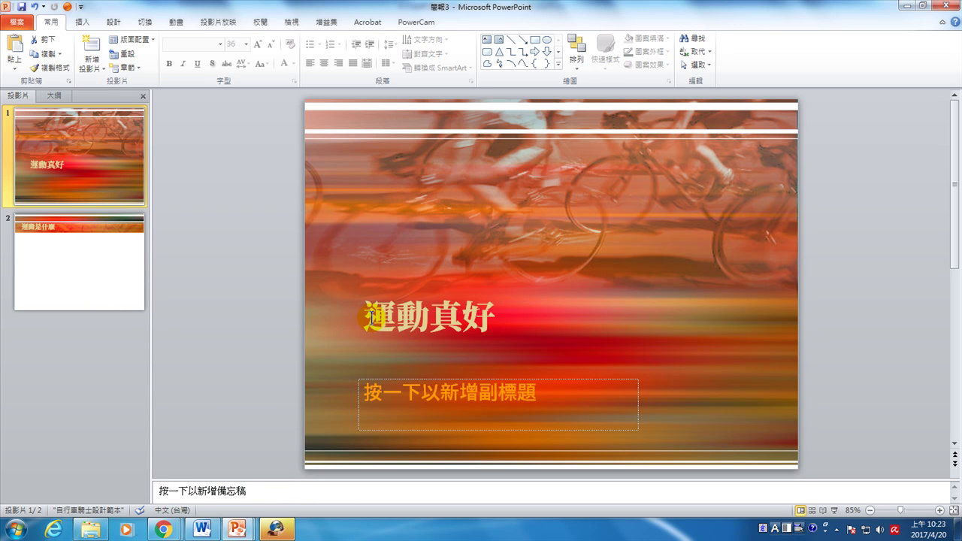
Insert a new slide directly after slide 2.
{"action": "left_click", "coordinate": [75, 258]}
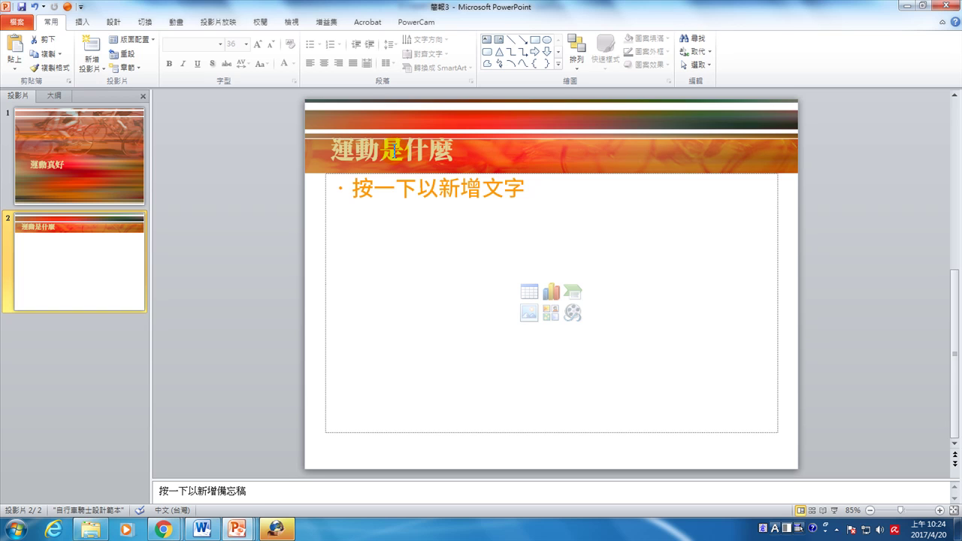
{"action": "left_click", "coordinate": [64, 266]}
{"action": "left_click", "coordinate": [92, 43]}
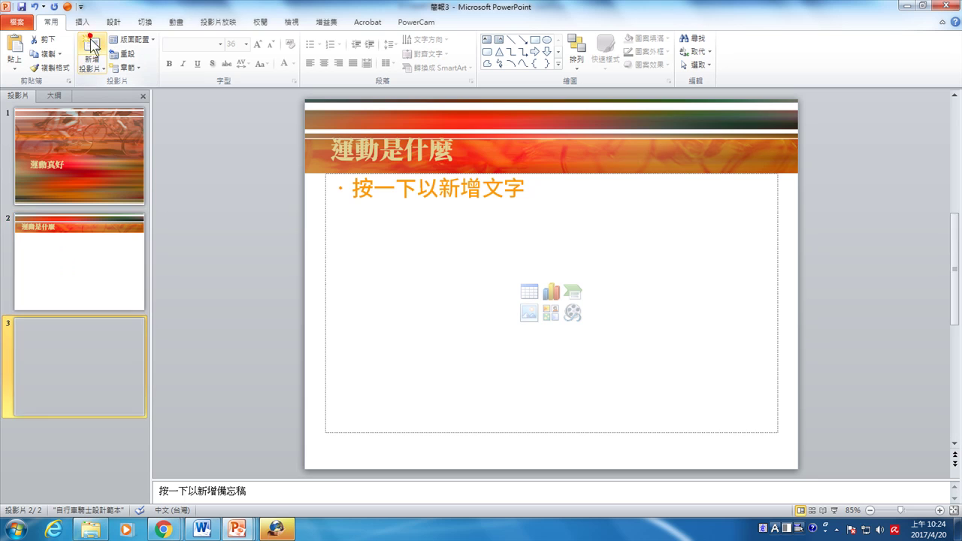
Apply the Two Content layout to the new slide 3 and place the cursor in its title.
{"action": "right_click", "coordinate": [87, 353]}
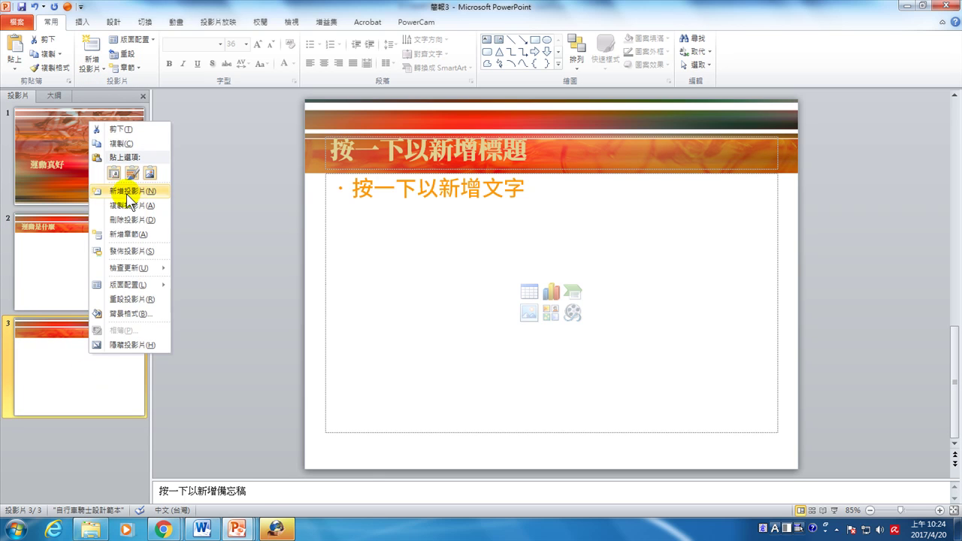
{"action": "mouse_move", "coordinate": [127, 285]}
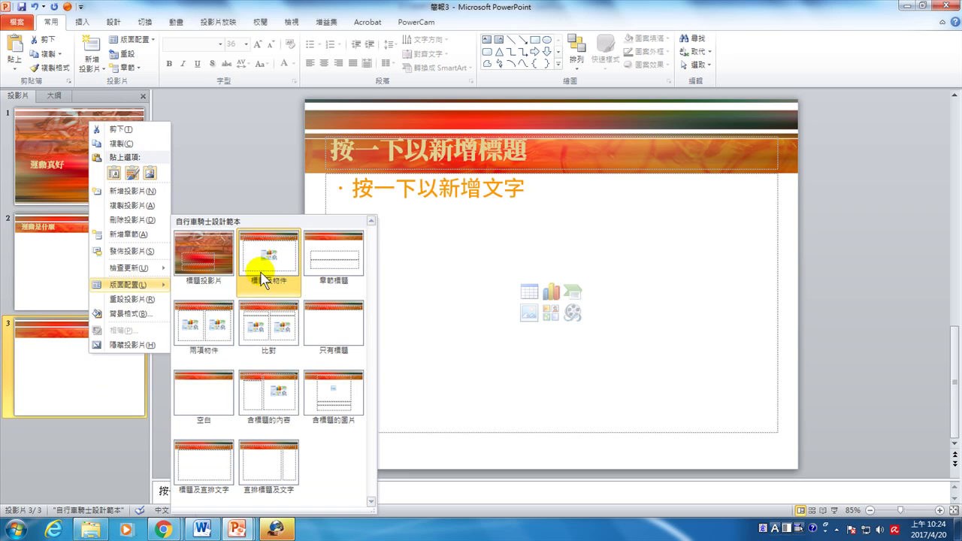
{"action": "left_click", "coordinate": [207, 327]}
{"action": "left_click", "coordinate": [426, 154]}
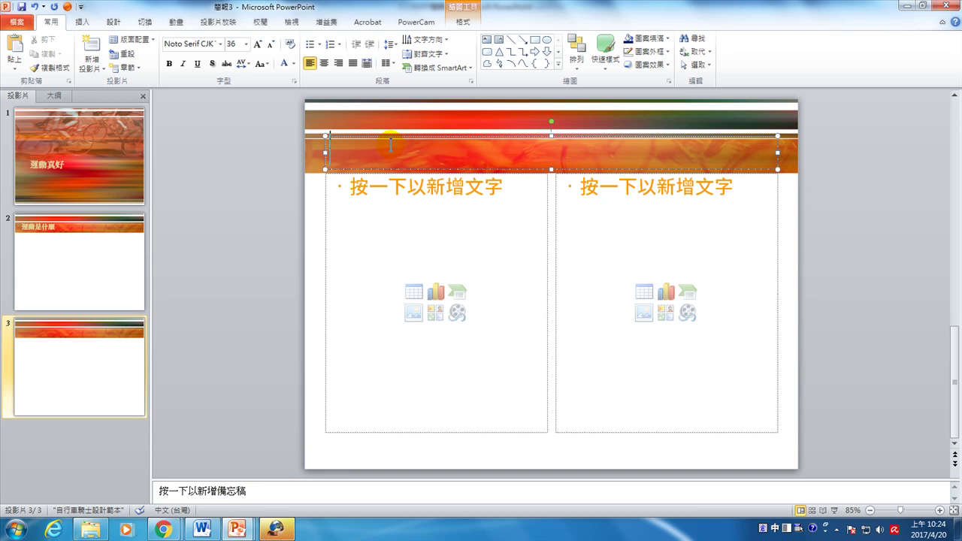
Enter 推薦運動 as slide 3's title, fixing the mistyped character.
{"action": "type", "text": "推"}
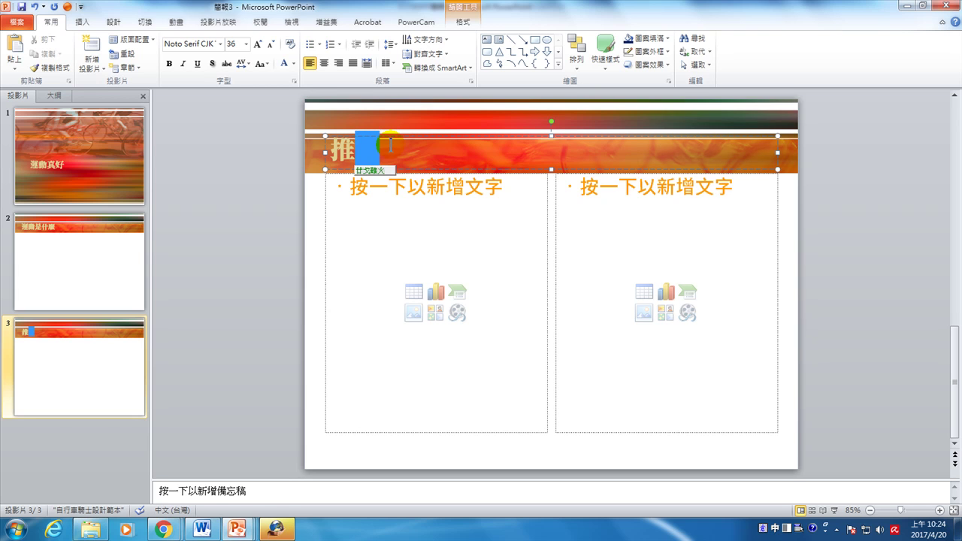
{"action": "type", "text": "薦肯"}
{"action": "key", "text": "BackSpace"}
{"action": "type", "text": "運動"}
{"action": "left_click", "coordinate": [257, 244]}
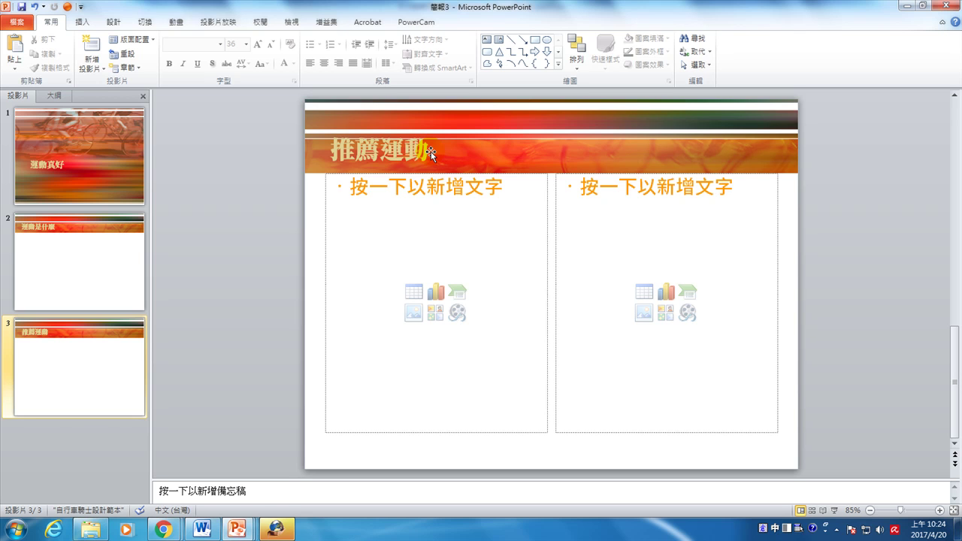
{"action": "left_click", "coordinate": [291, 22]}
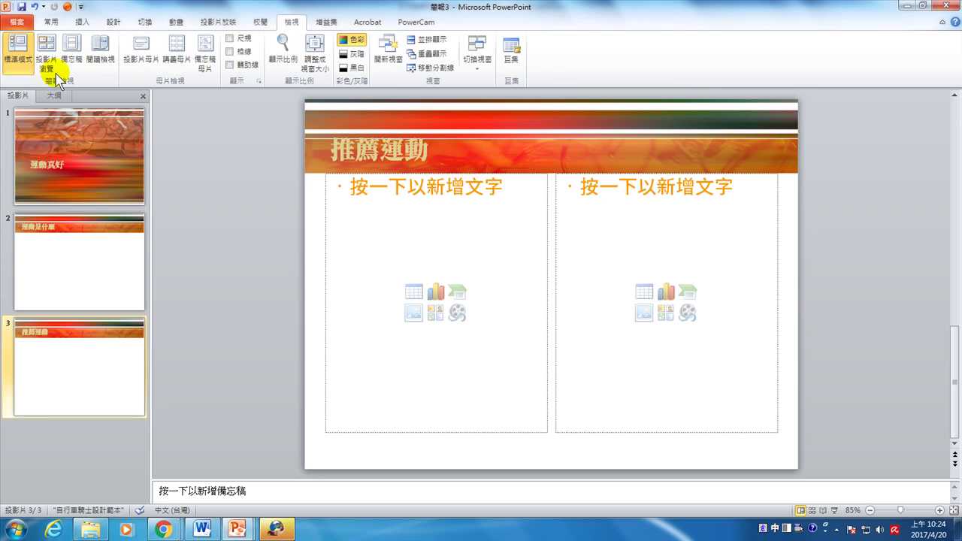
{"action": "left_click", "coordinate": [142, 55]}
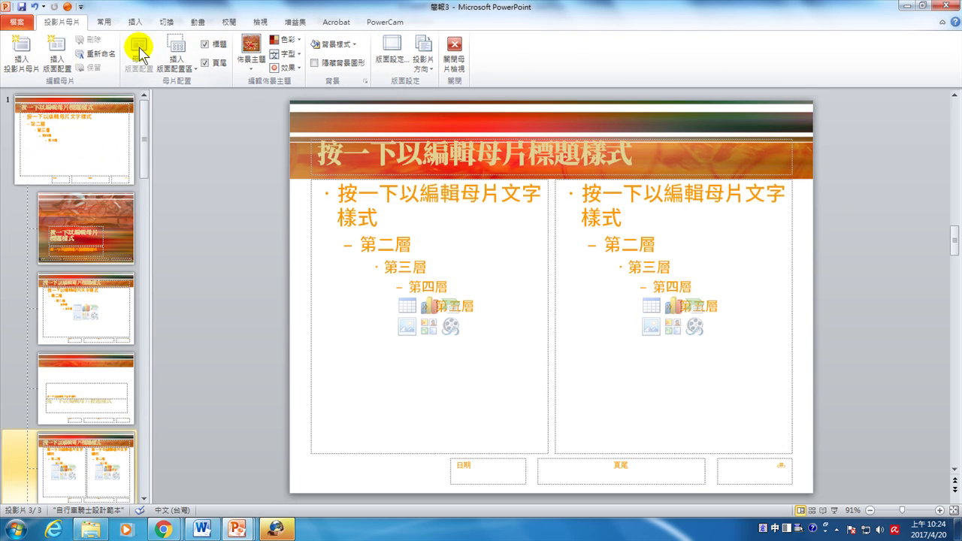
{"action": "left_click", "coordinate": [82, 146]}
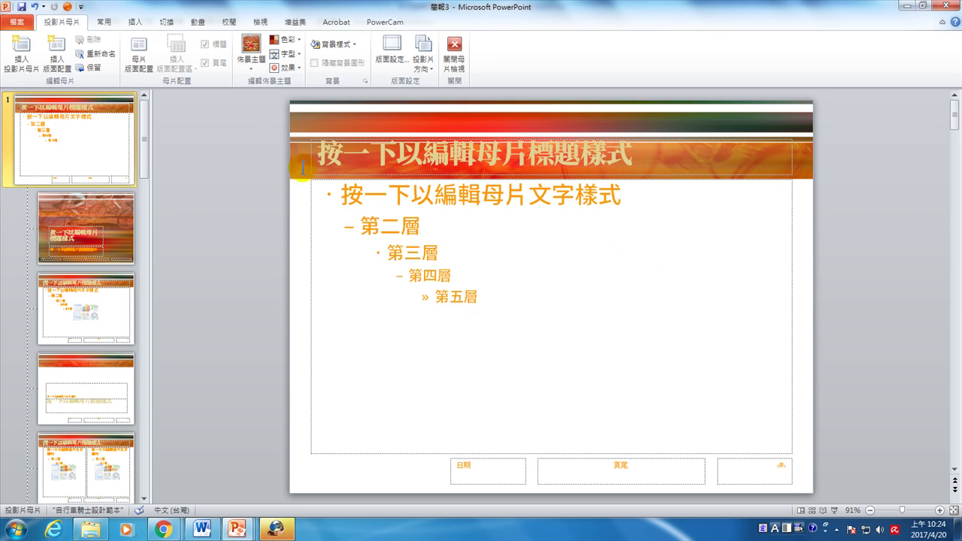
{"action": "left_click_drag", "start_coordinate": [321, 152], "coordinate": [645, 153]}
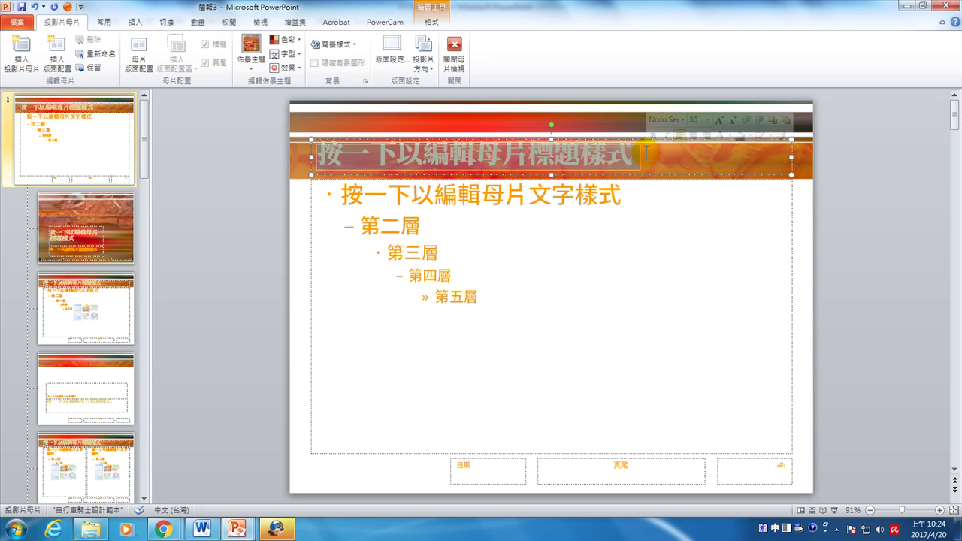
{"action": "mouse_move", "coordinate": [344, 194]}
{"action": "left_mouse_down"}
{"action": "mouse_move", "coordinate": [367, 198]}
{"action": "mouse_move", "coordinate": [550, 337]}
{"action": "left_mouse_up"}
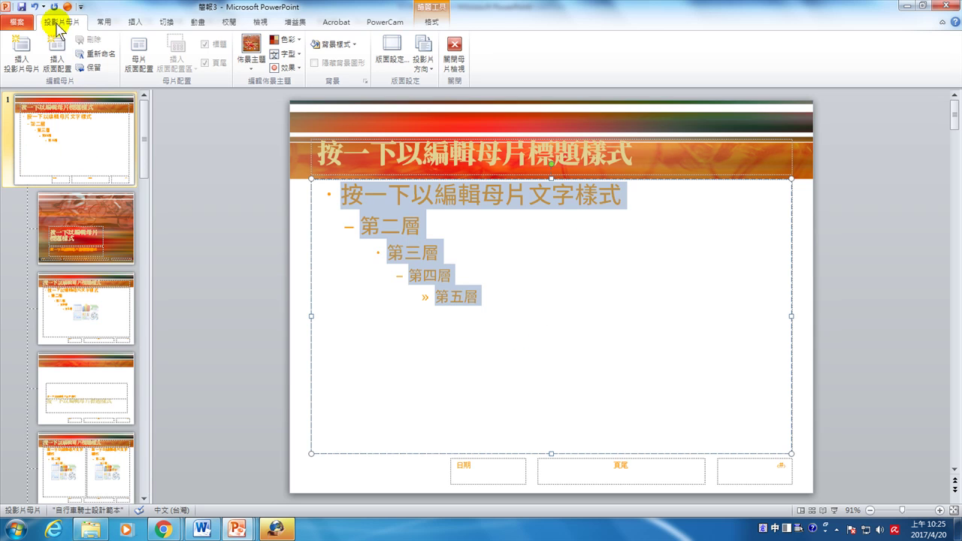
{"action": "left_click", "coordinate": [455, 56]}
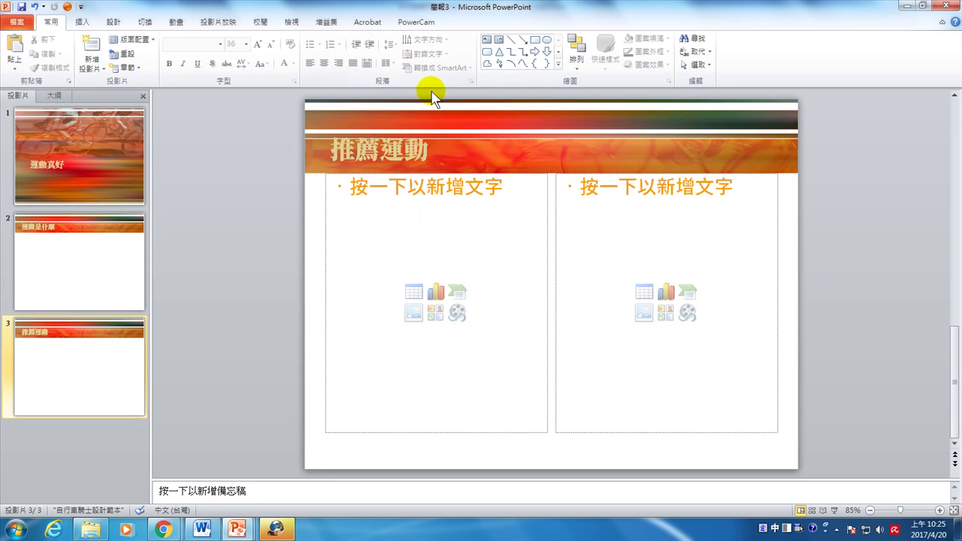